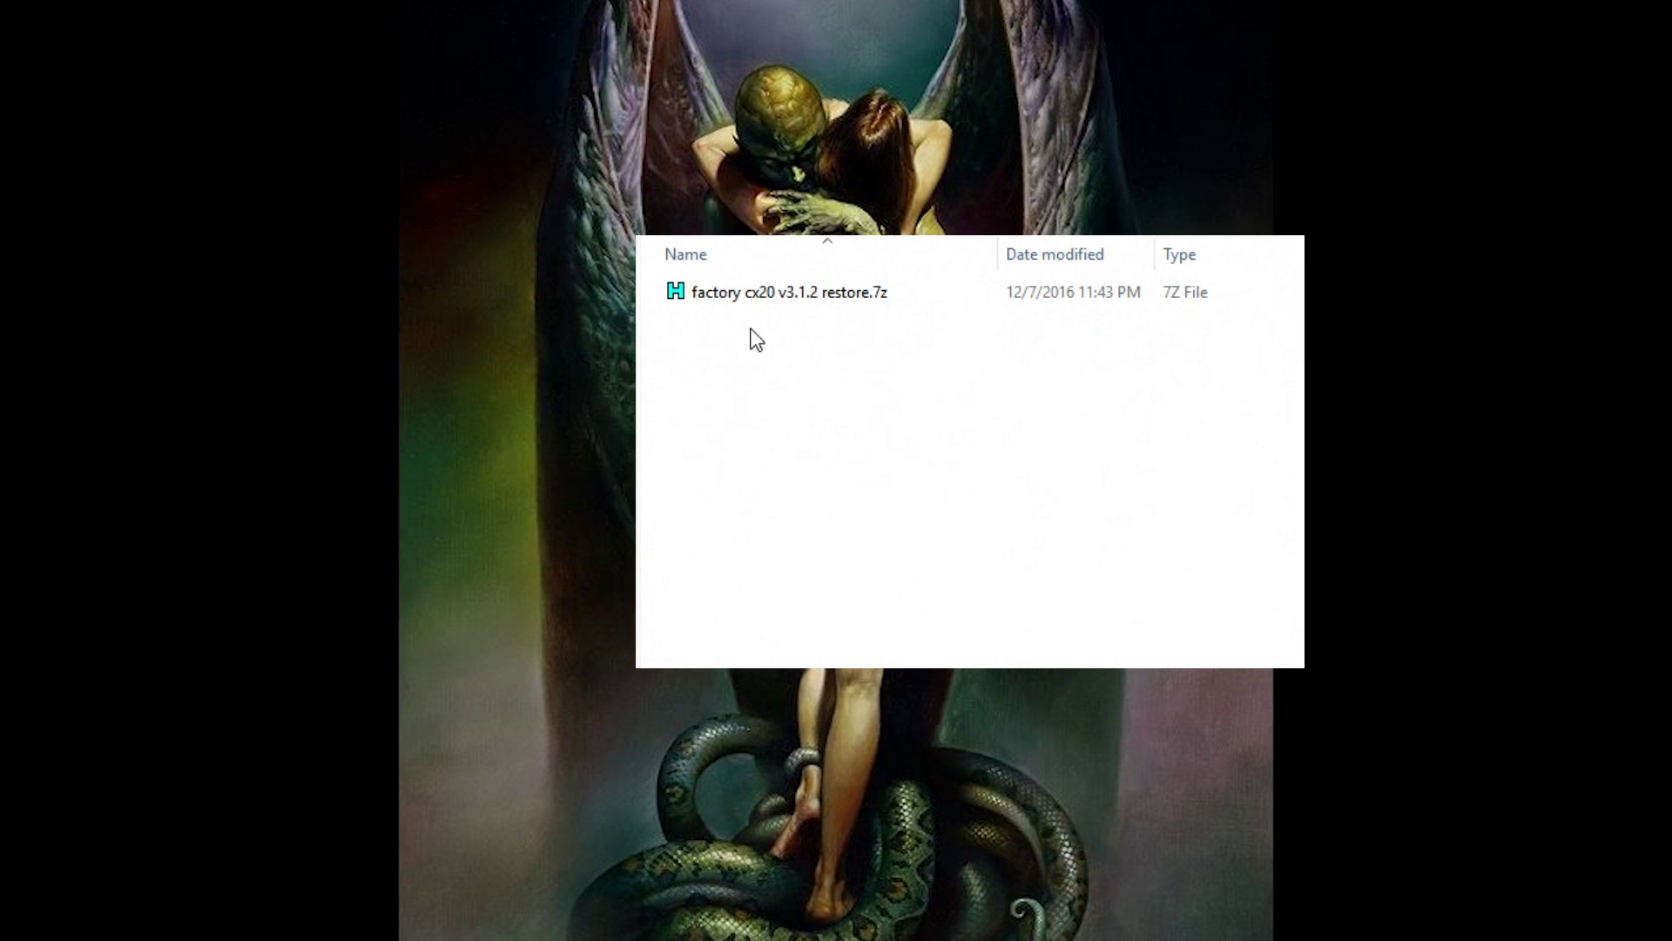
Step: Extract the restore archive with 7-Zip to 'factory cx20 v3.1.2 restore\' and open that folder
right_click(711, 298)
mouse_move(931, 503)
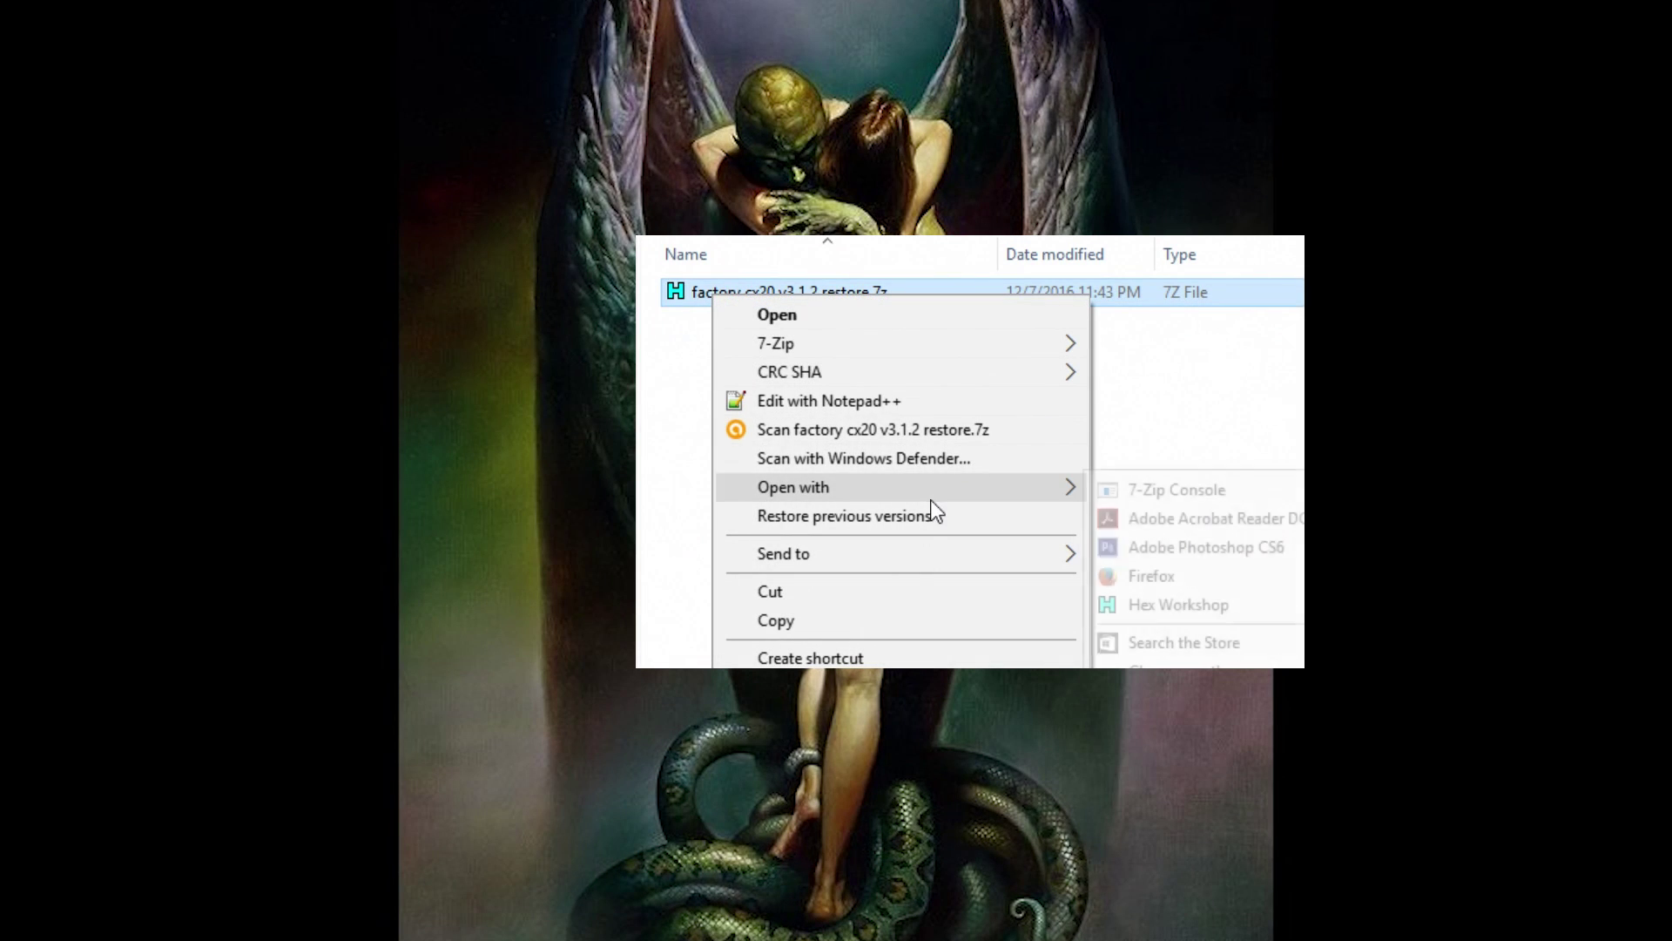
mouse_move(932, 356)
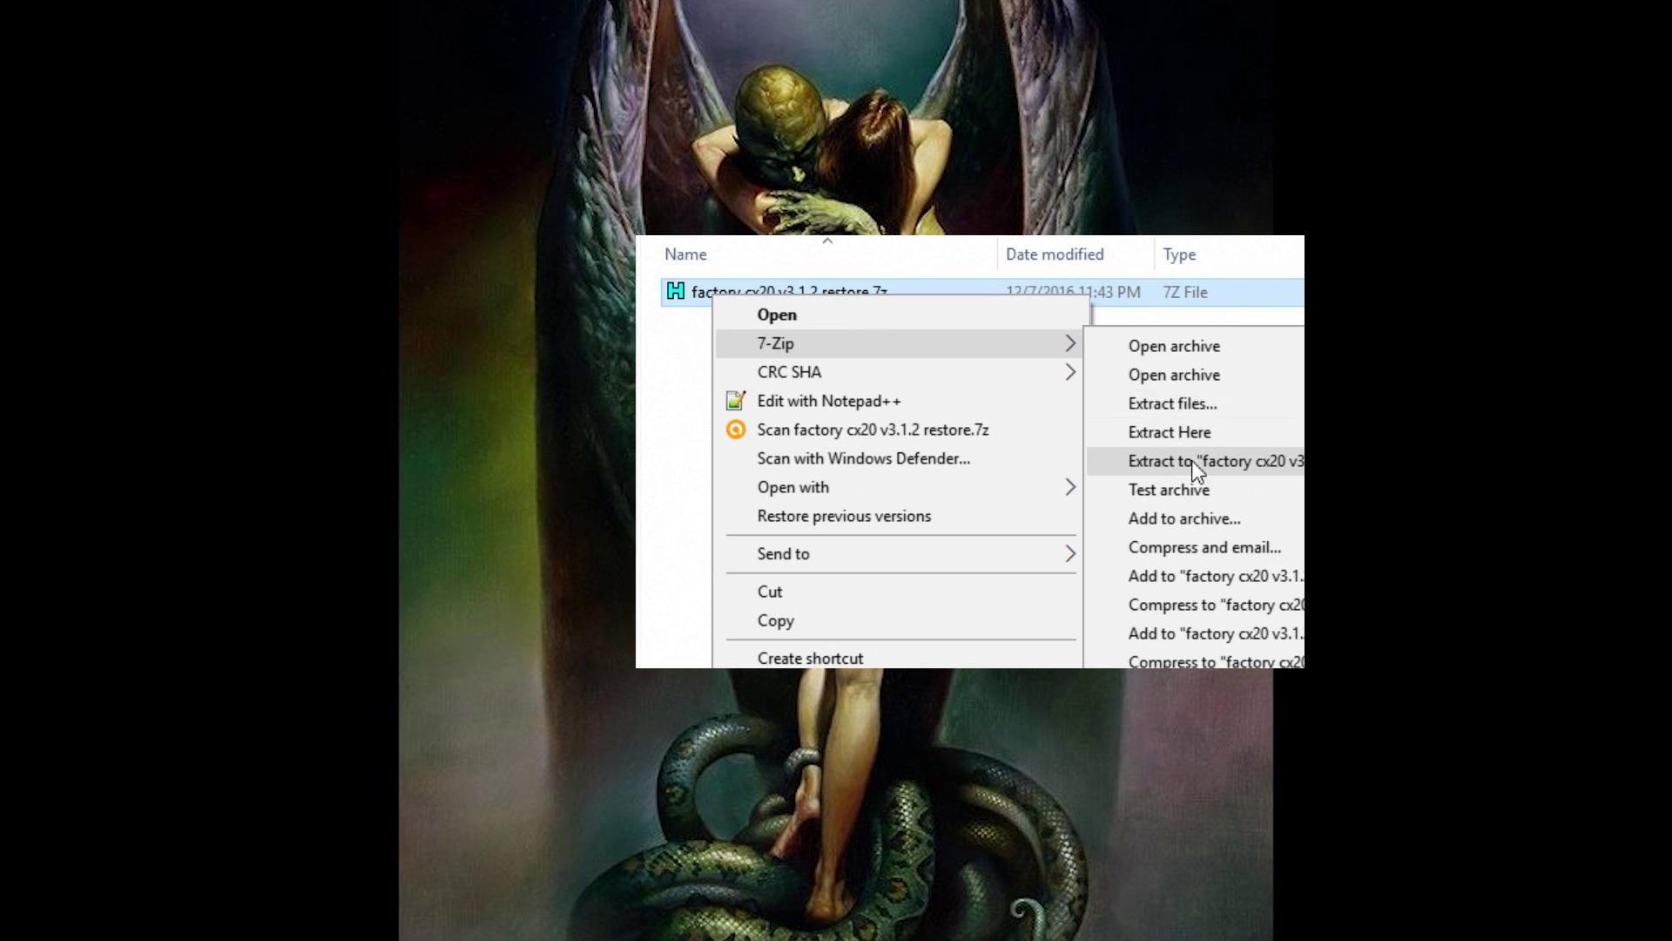
left_click(1215, 471)
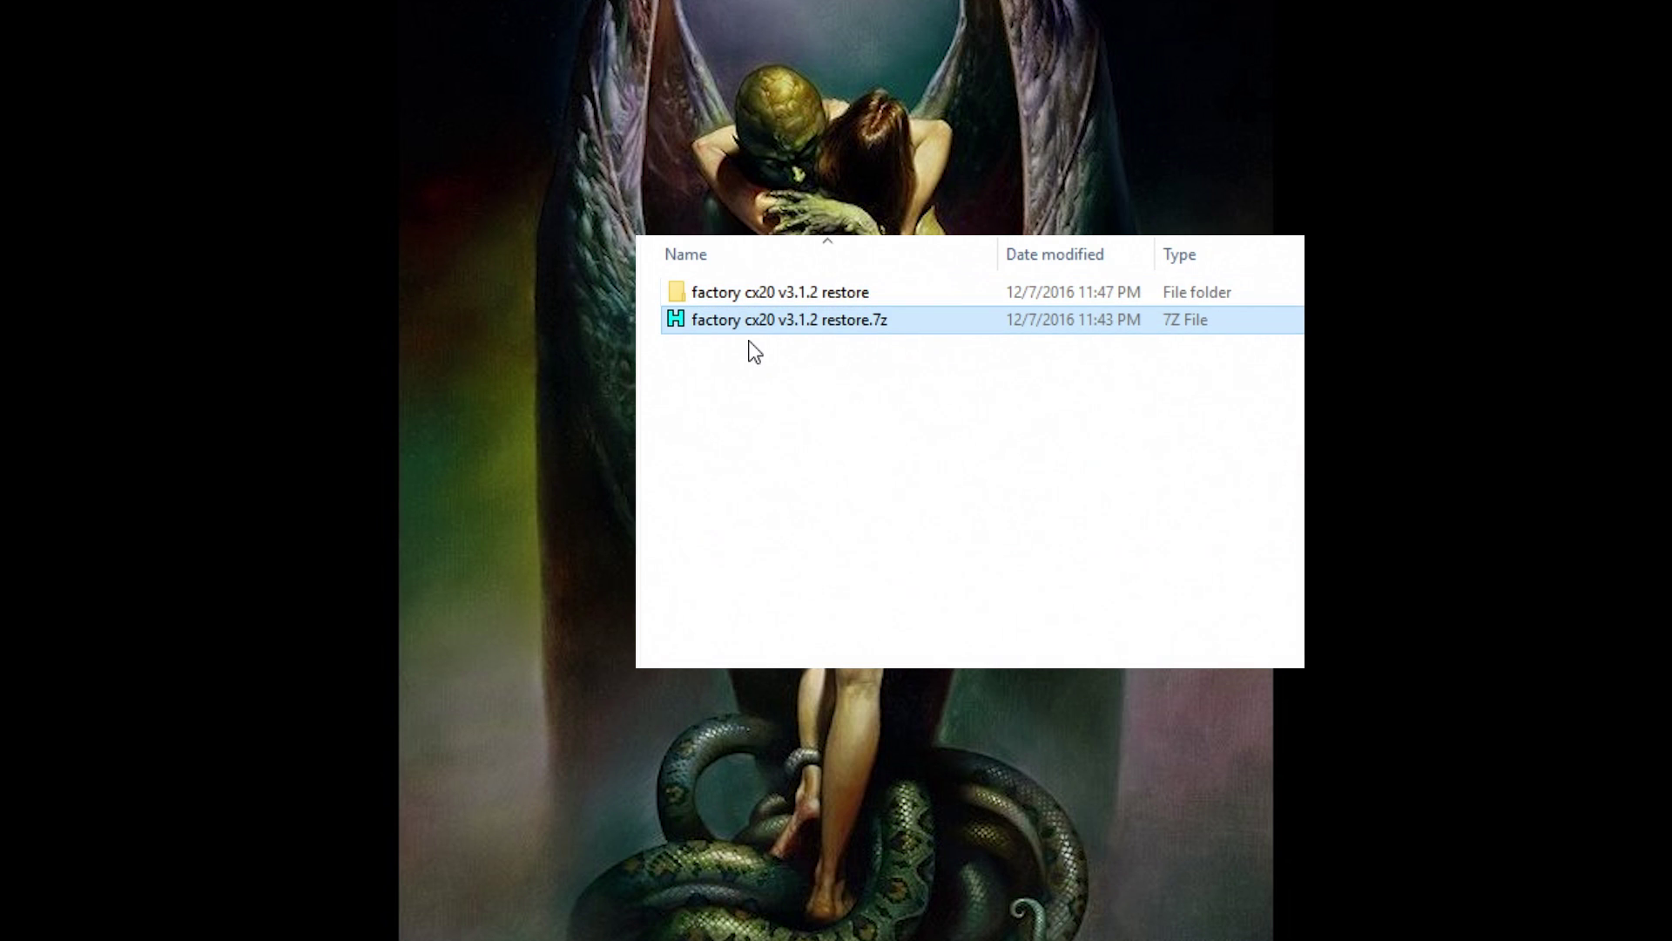
double_click(735, 294)
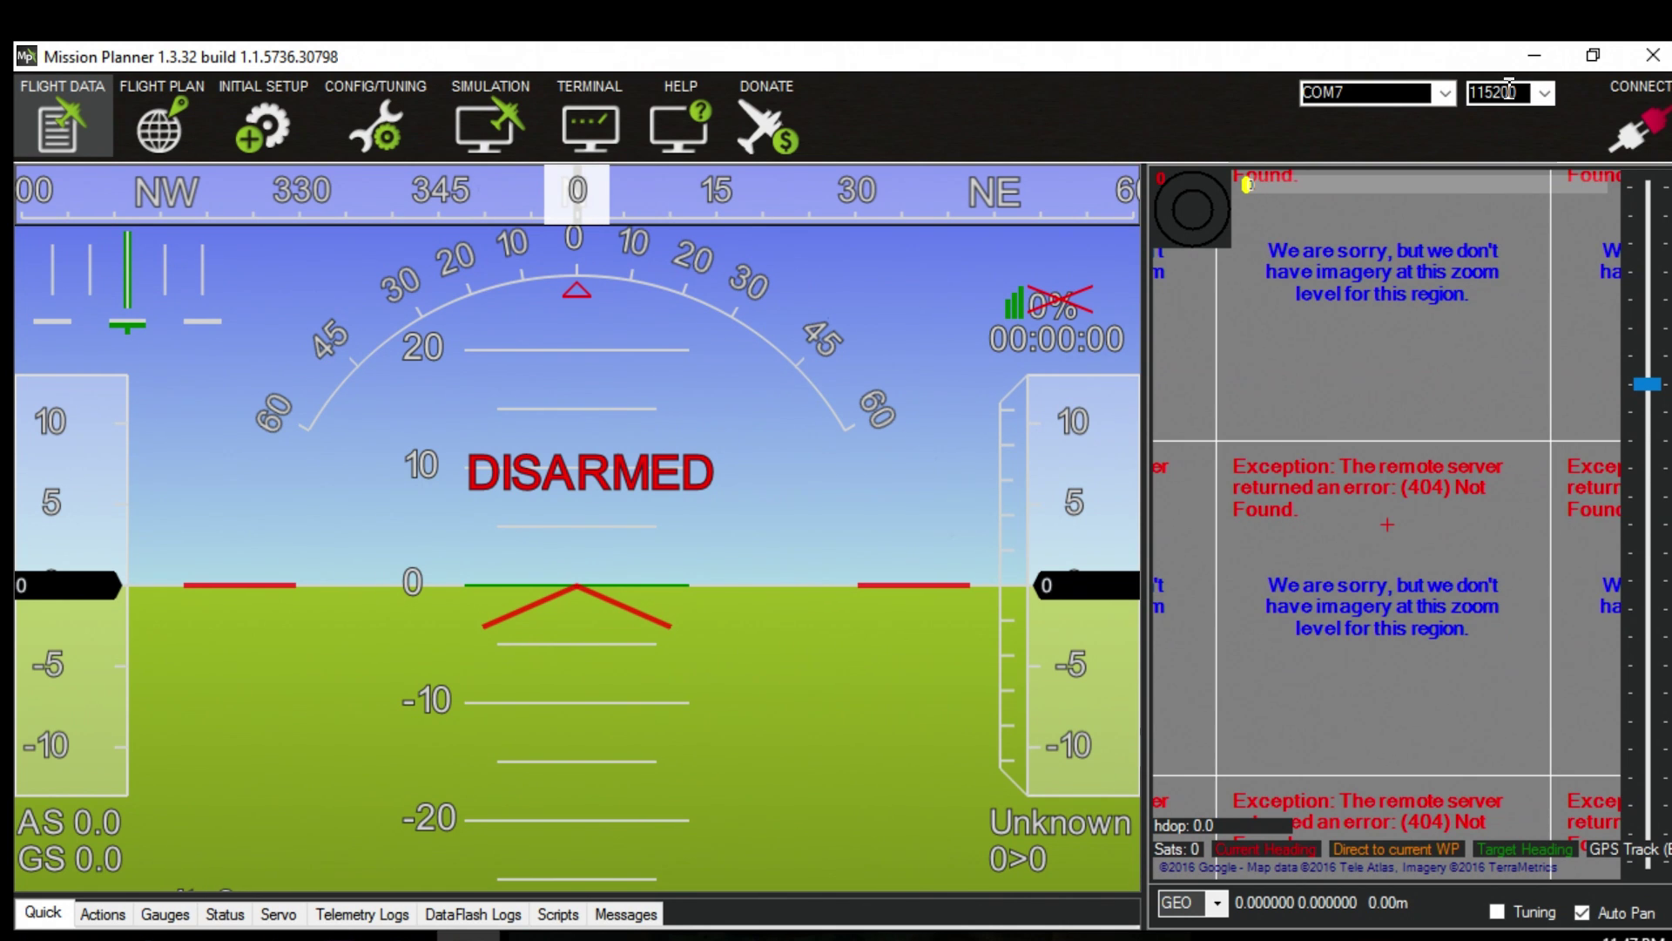
Step: Connect to the board on COM10, confirm it runs ArduCopter V3.2.1, then disconnect
left_click(1442, 94)
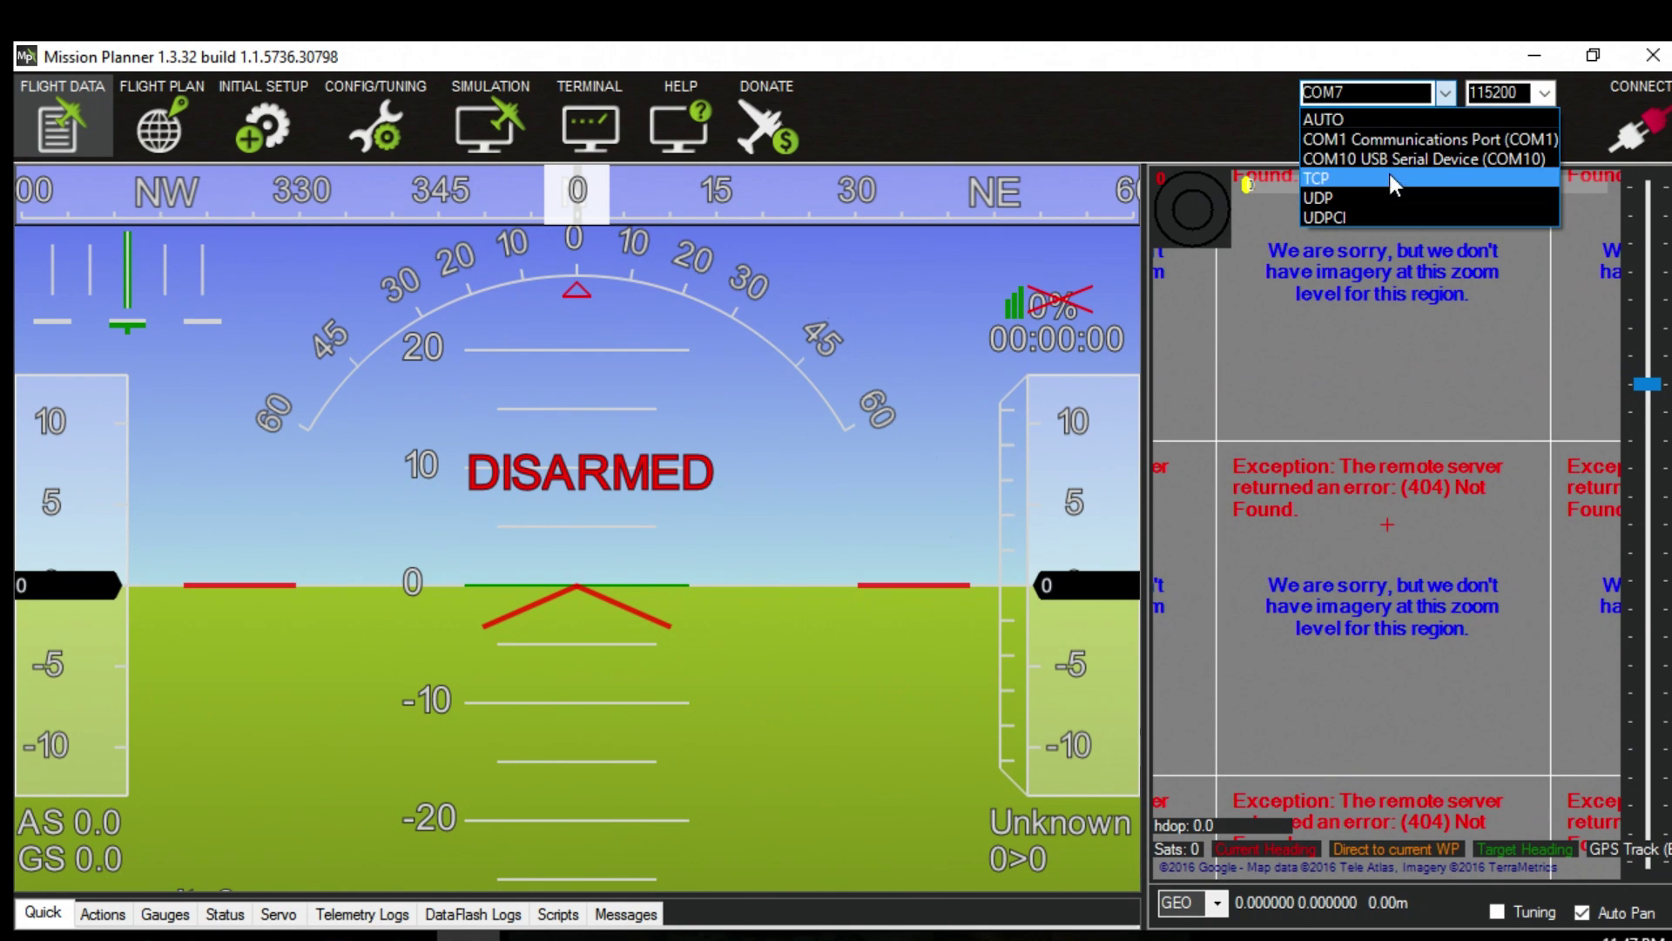
left_click(1384, 160)
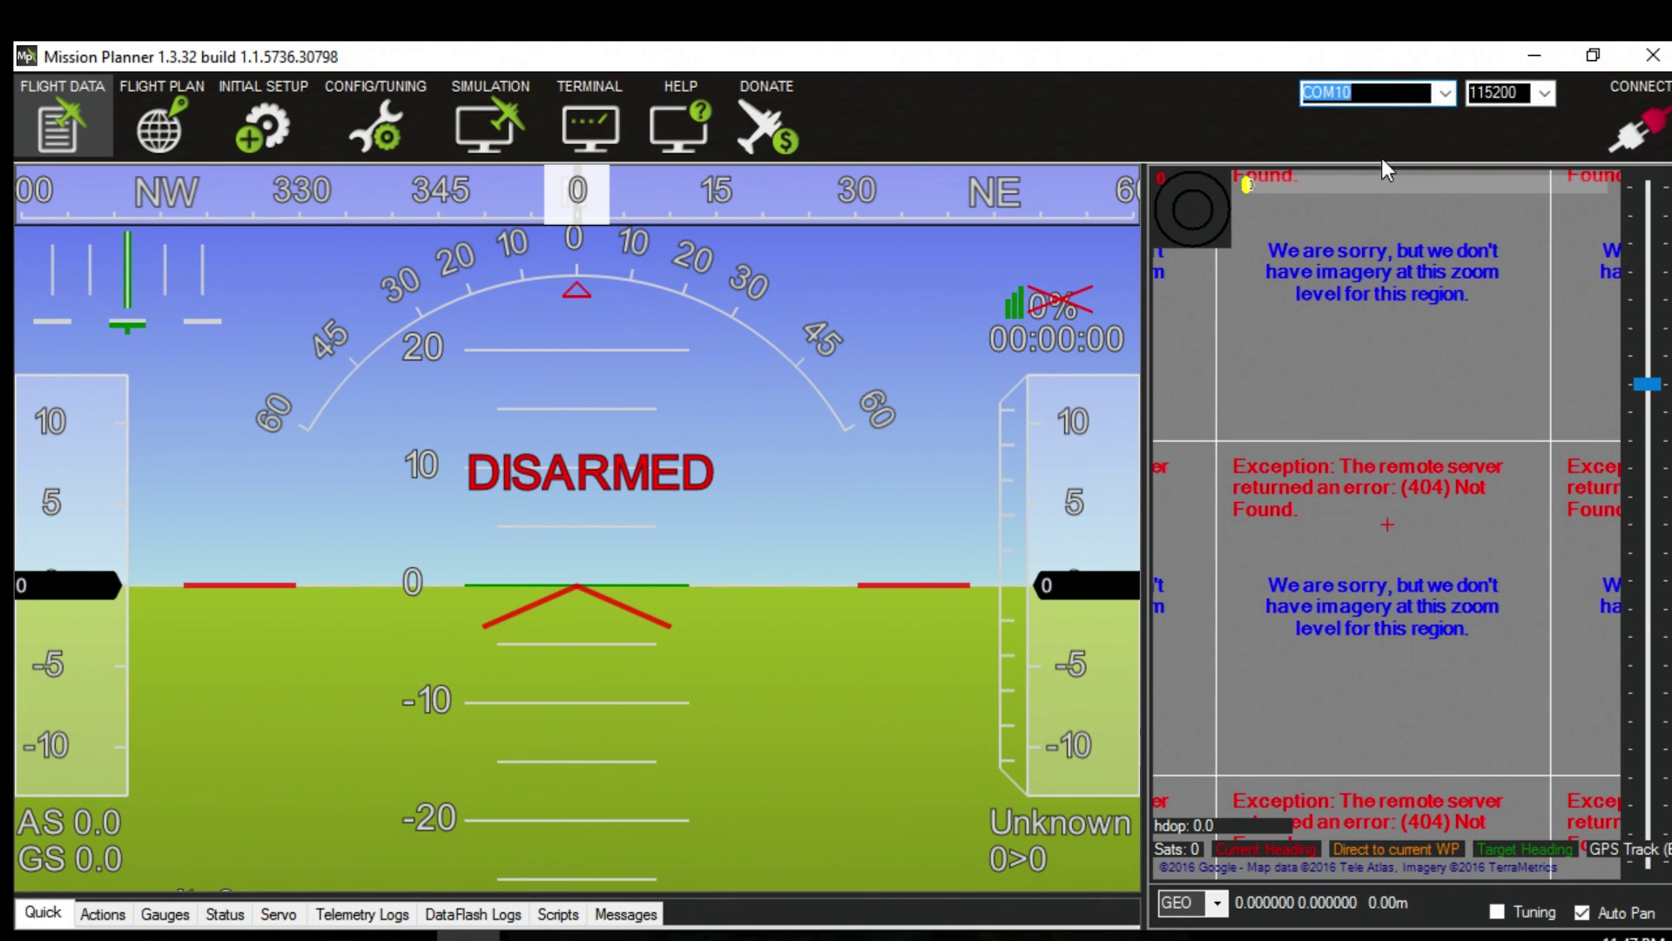
left_click(1636, 129)
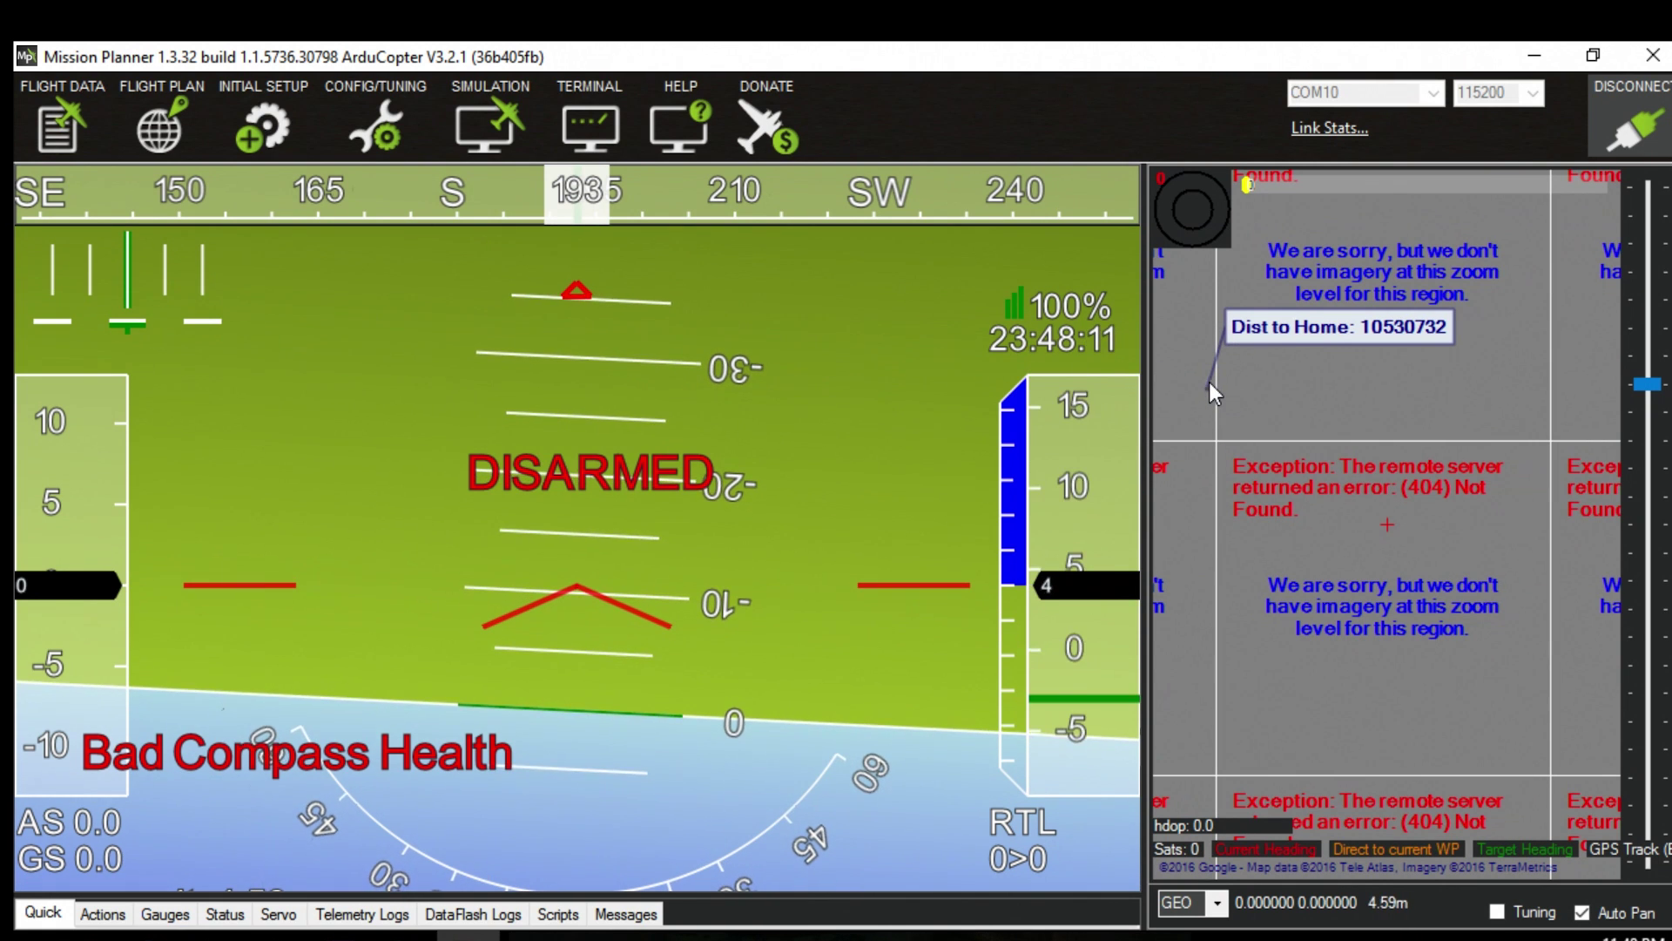
left_click(1643, 125)
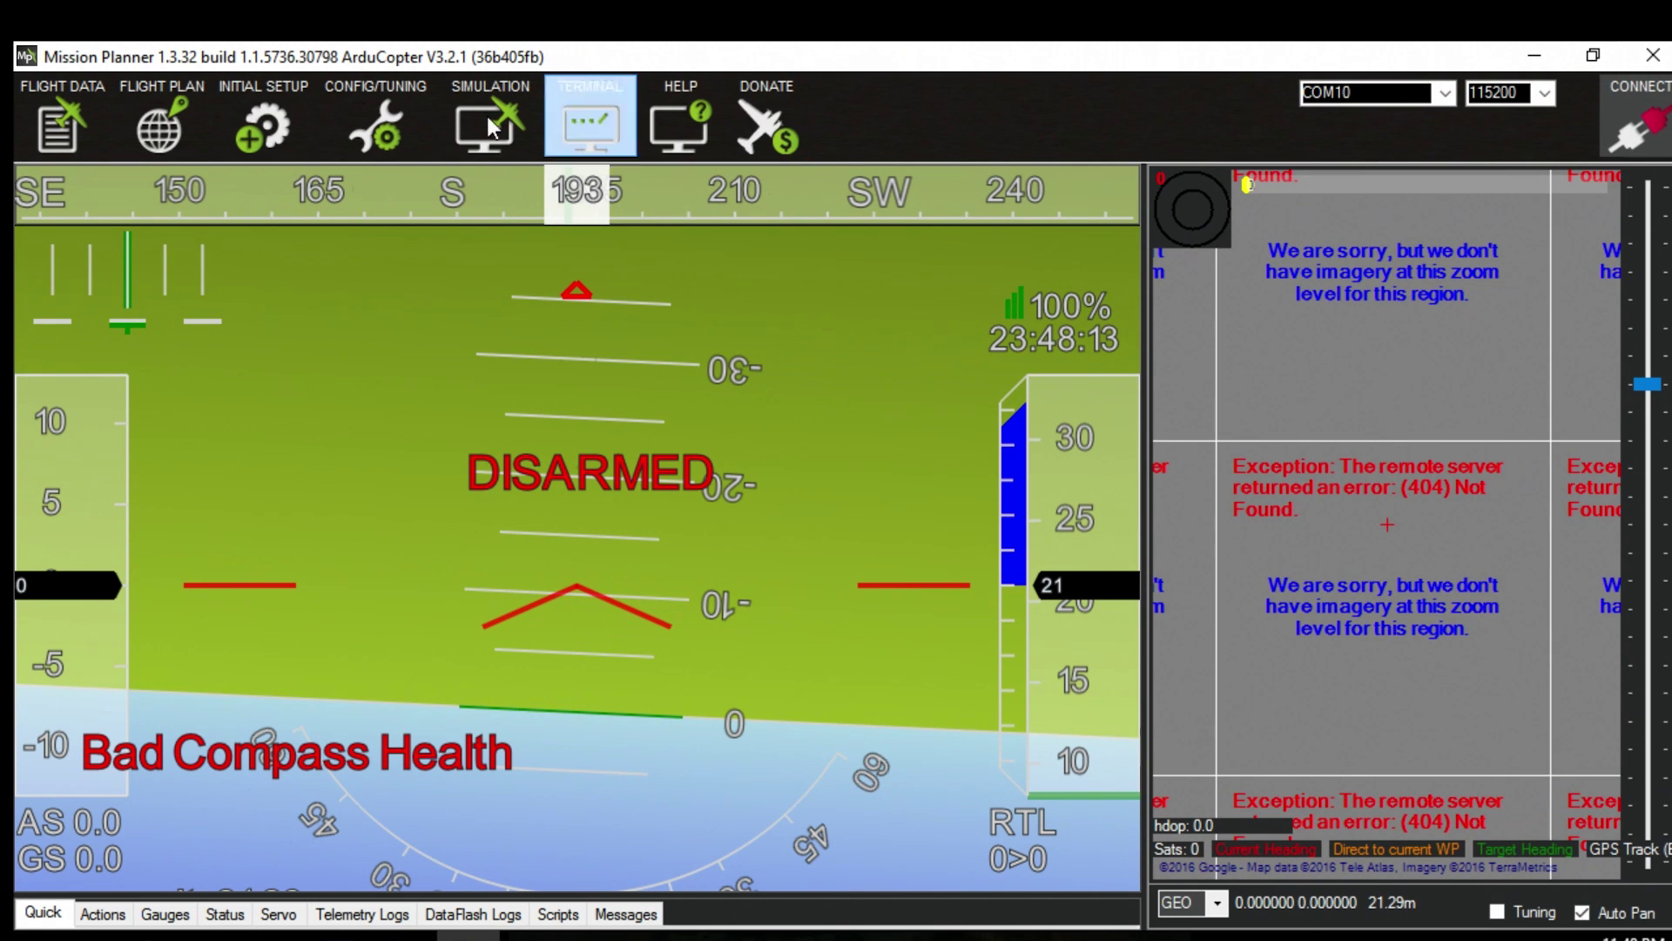
Step: Install 'cx20 factory 3.1.2 MissionPlanner.hex' as custom firmware from the Install Firmware page
left_click(269, 115)
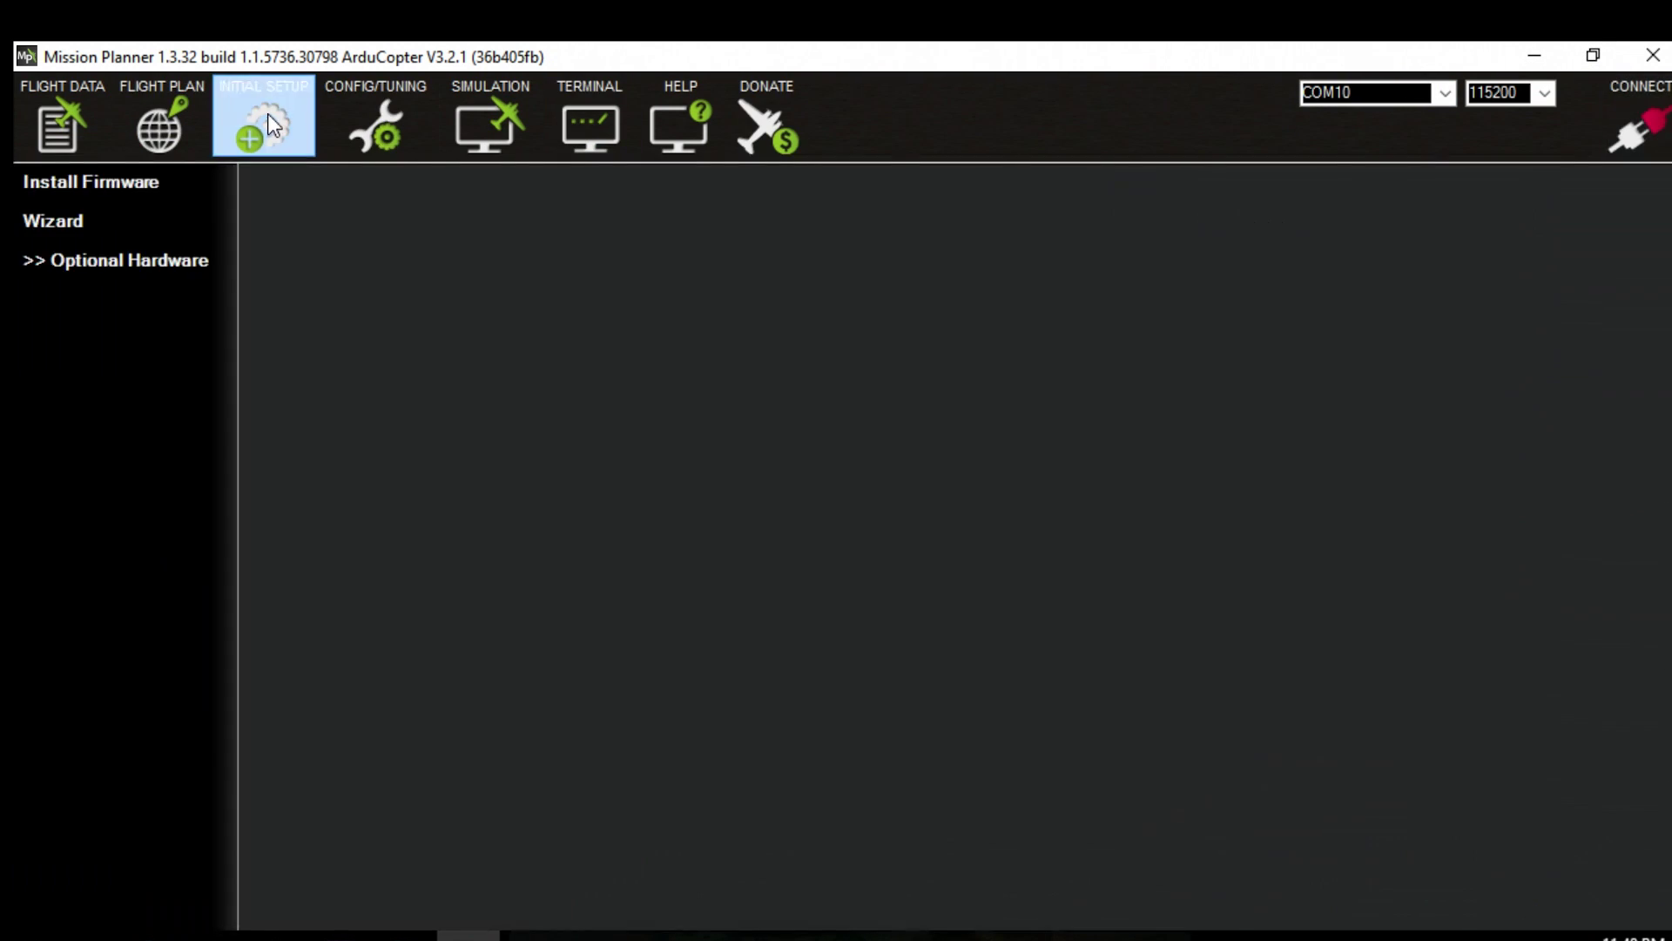
left_click(110, 190)
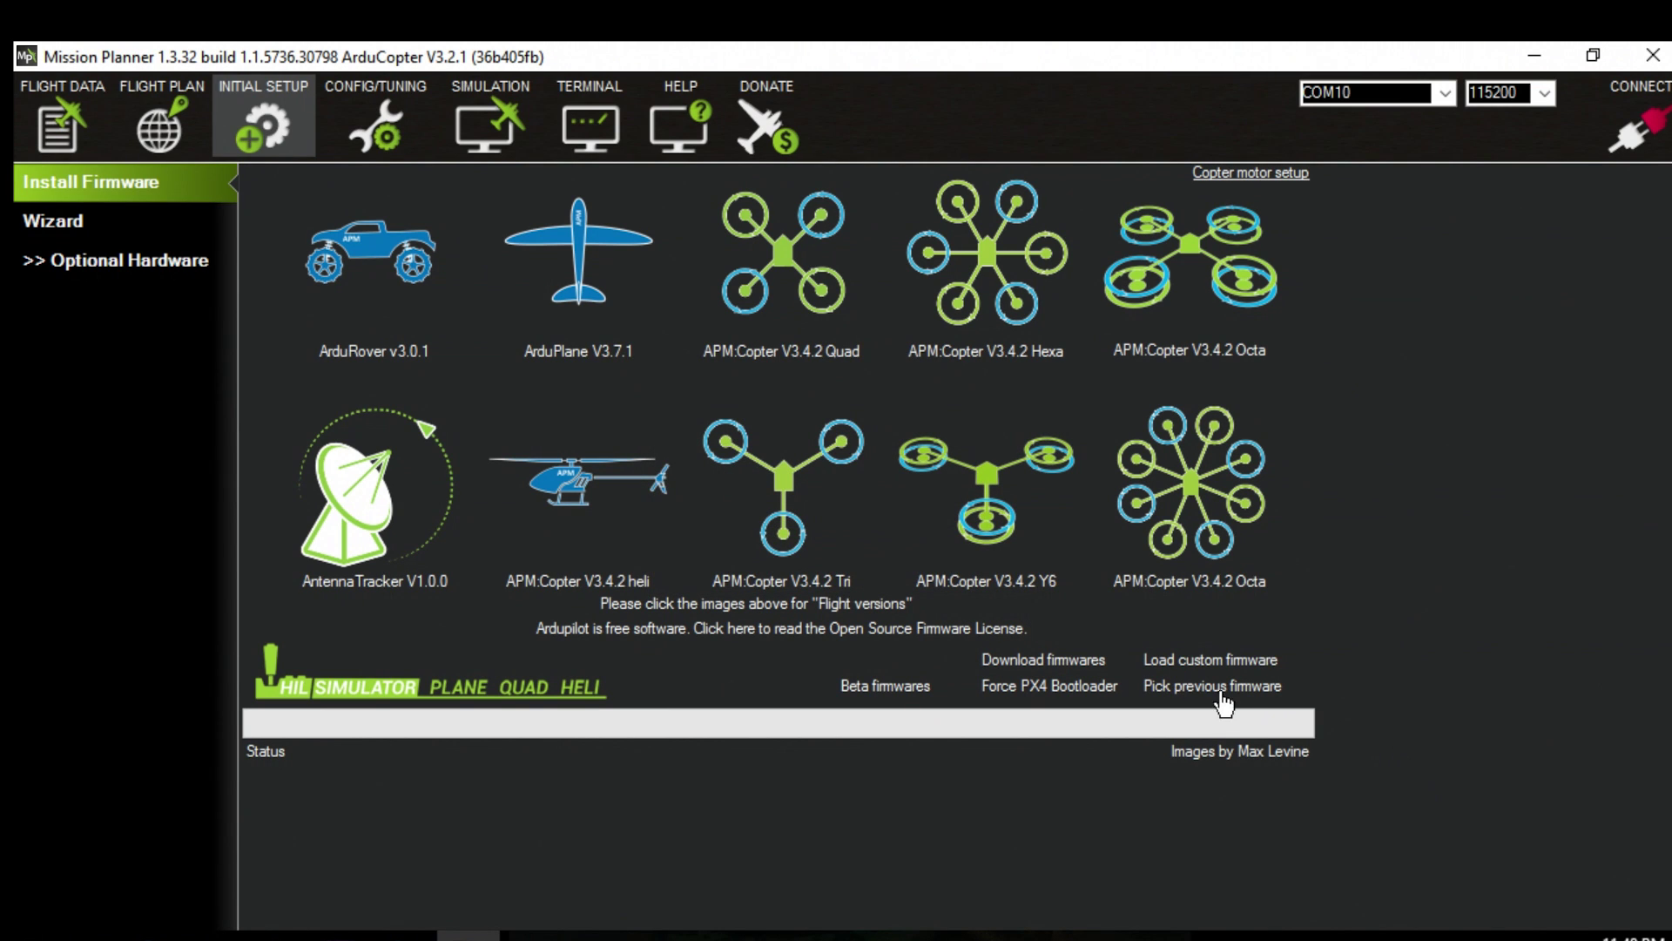
left_click(1181, 664)
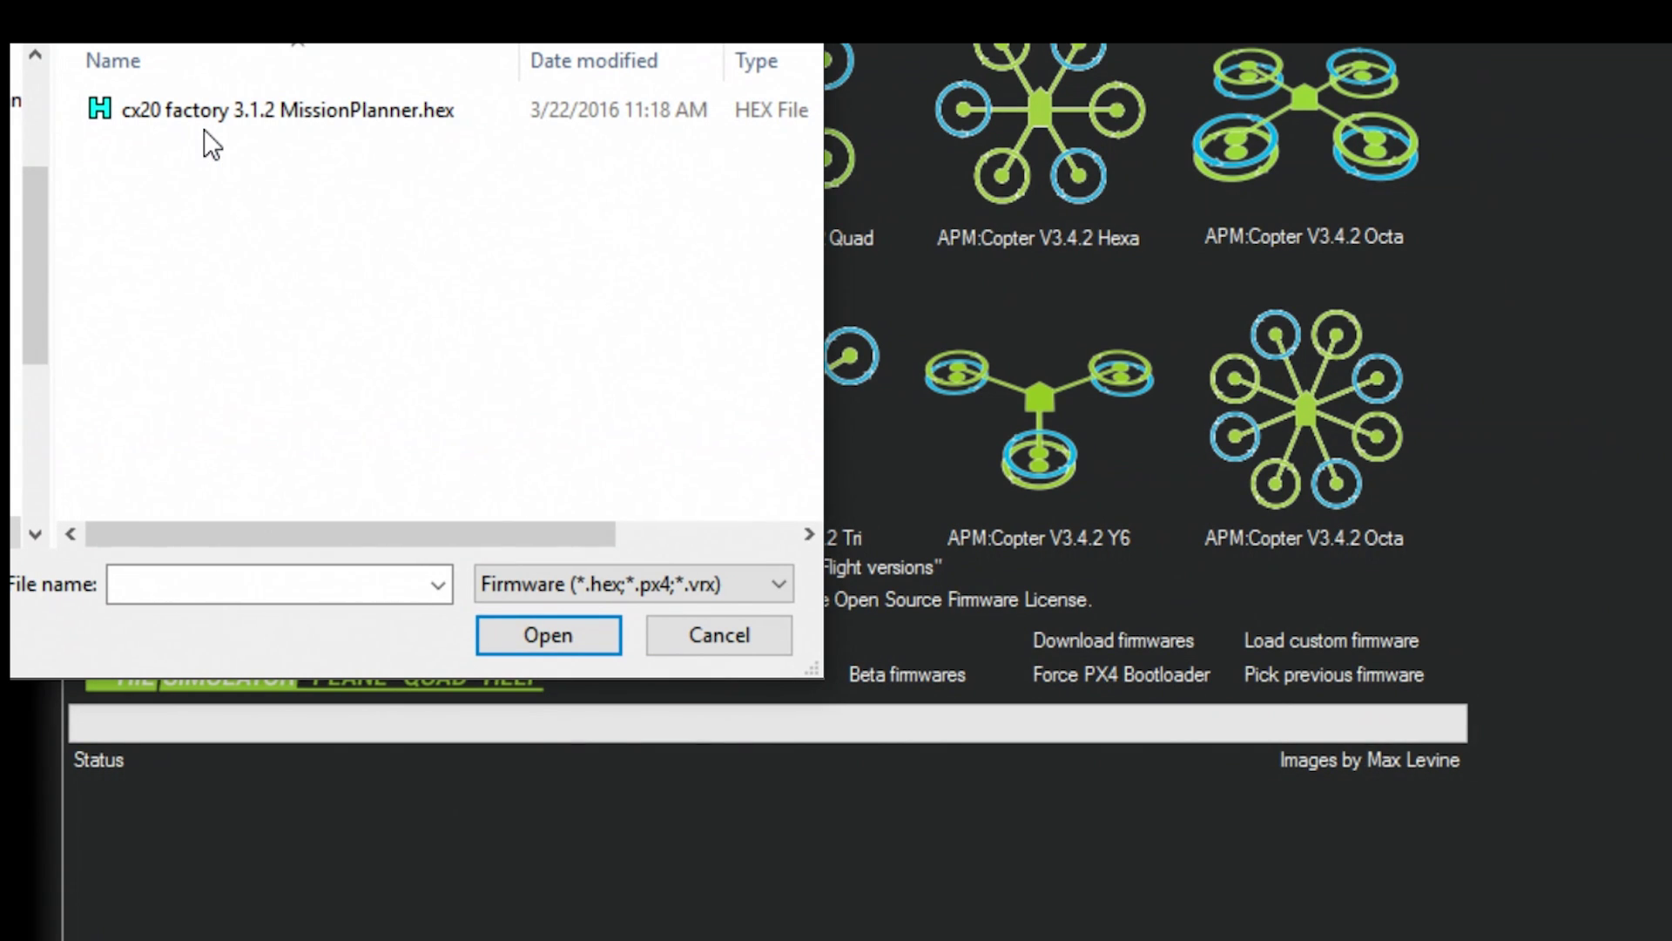
double_click(205, 131)
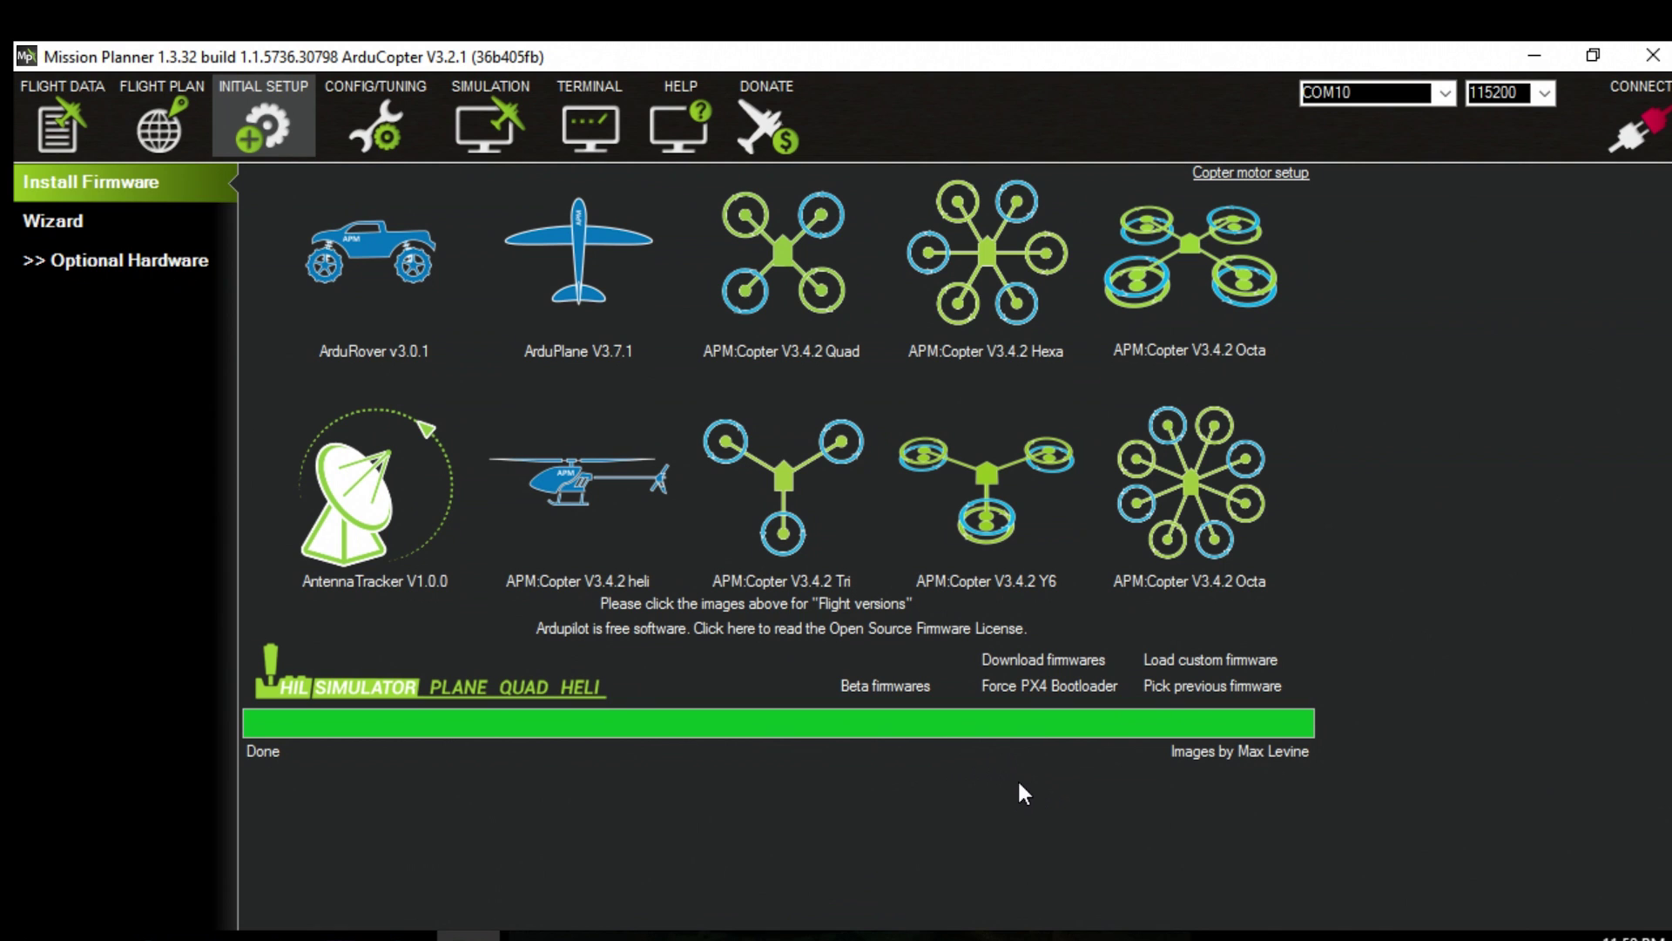
left_click(1190, 691)
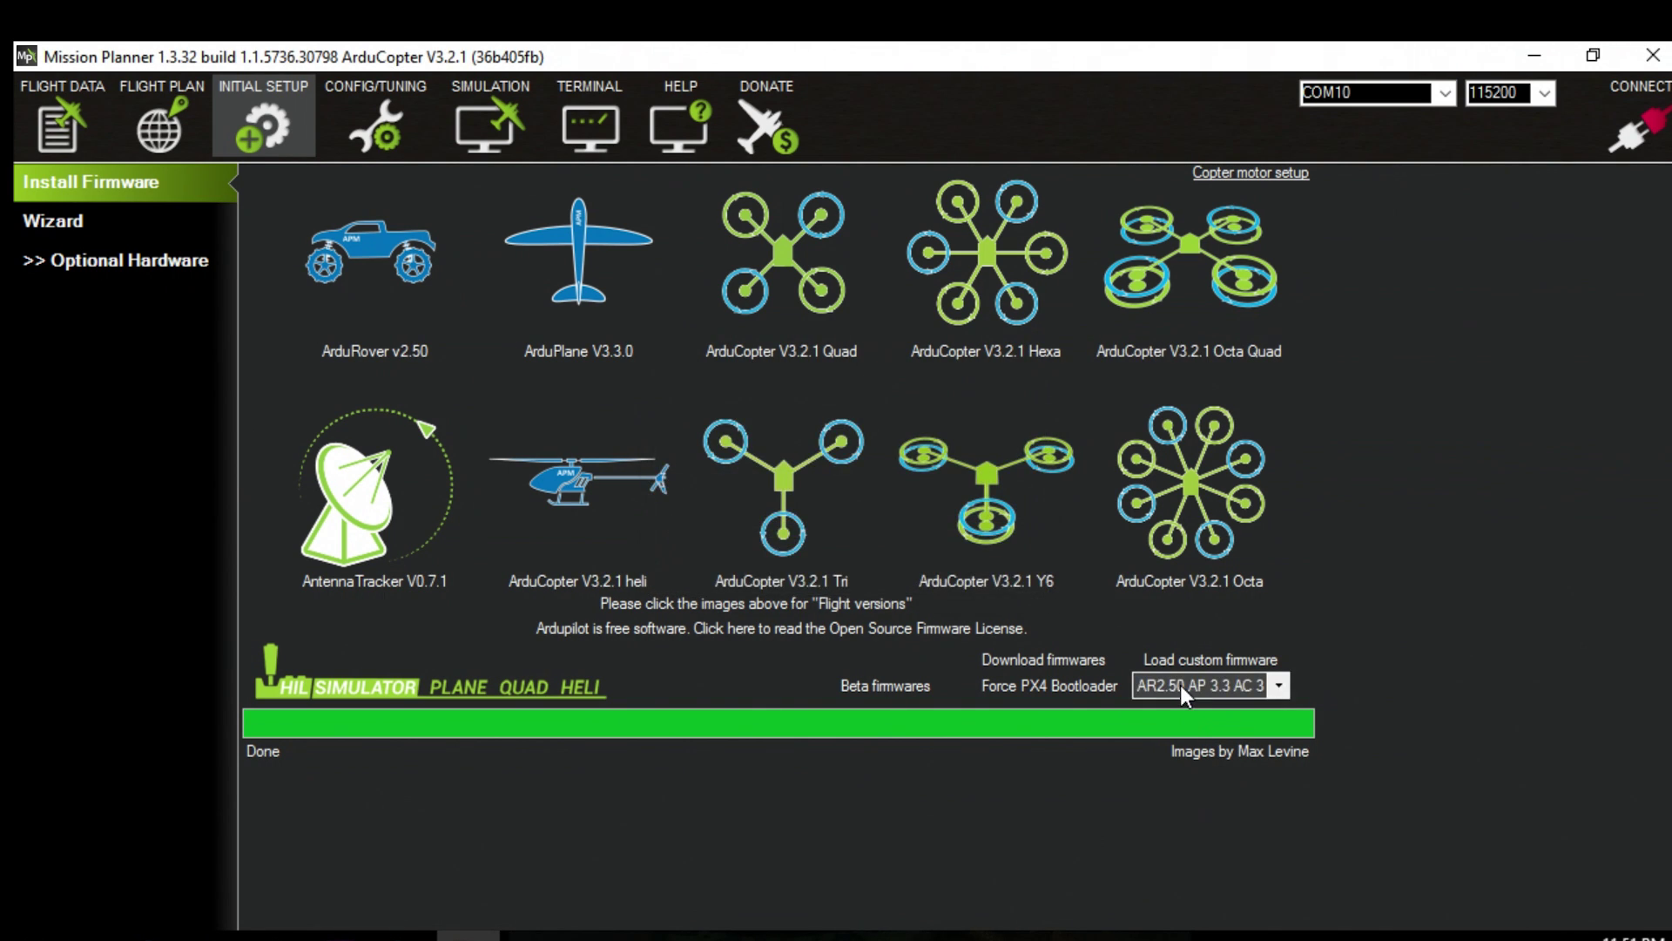
left_click(1280, 686)
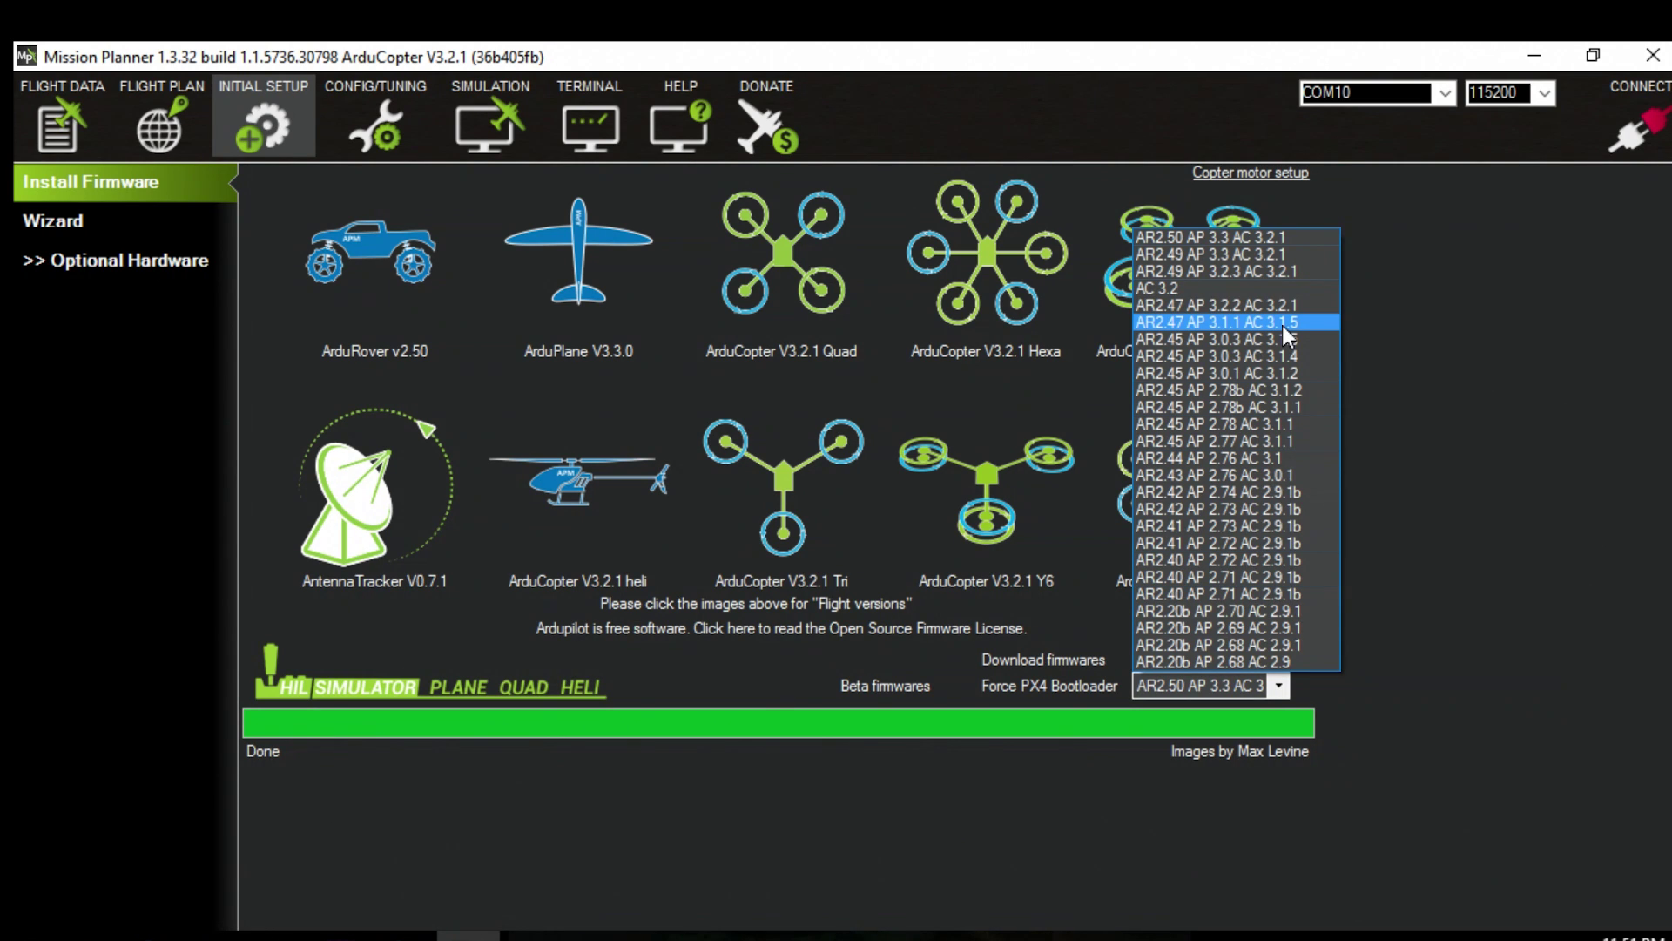
left_click(1405, 383)
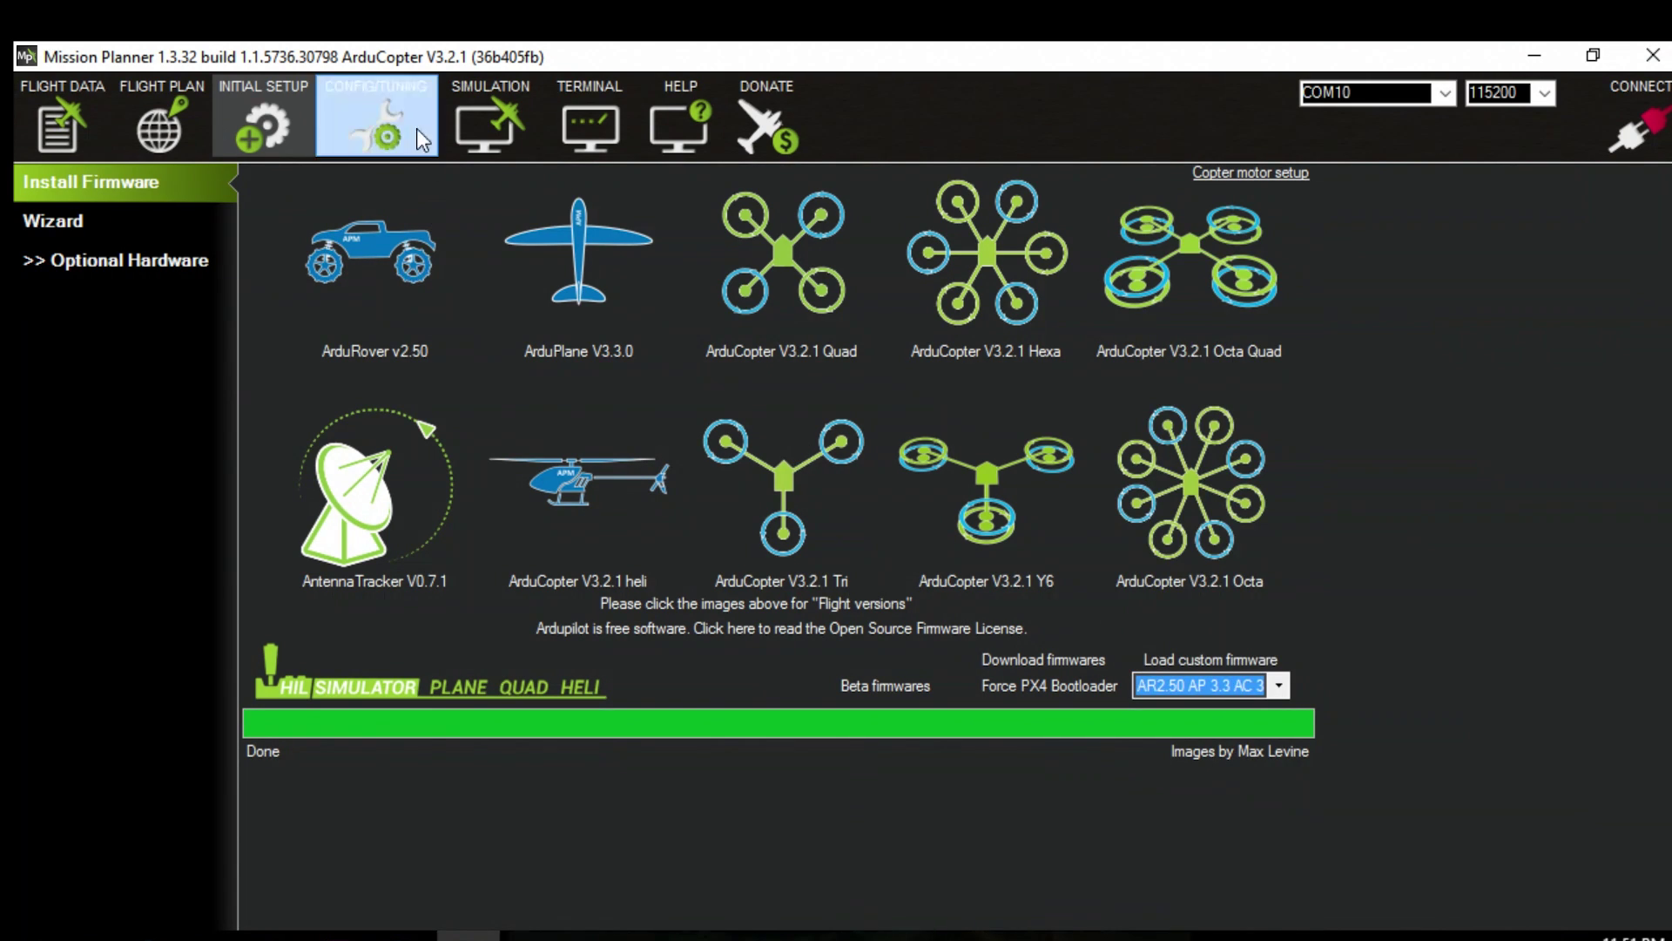
left_click(270, 112)
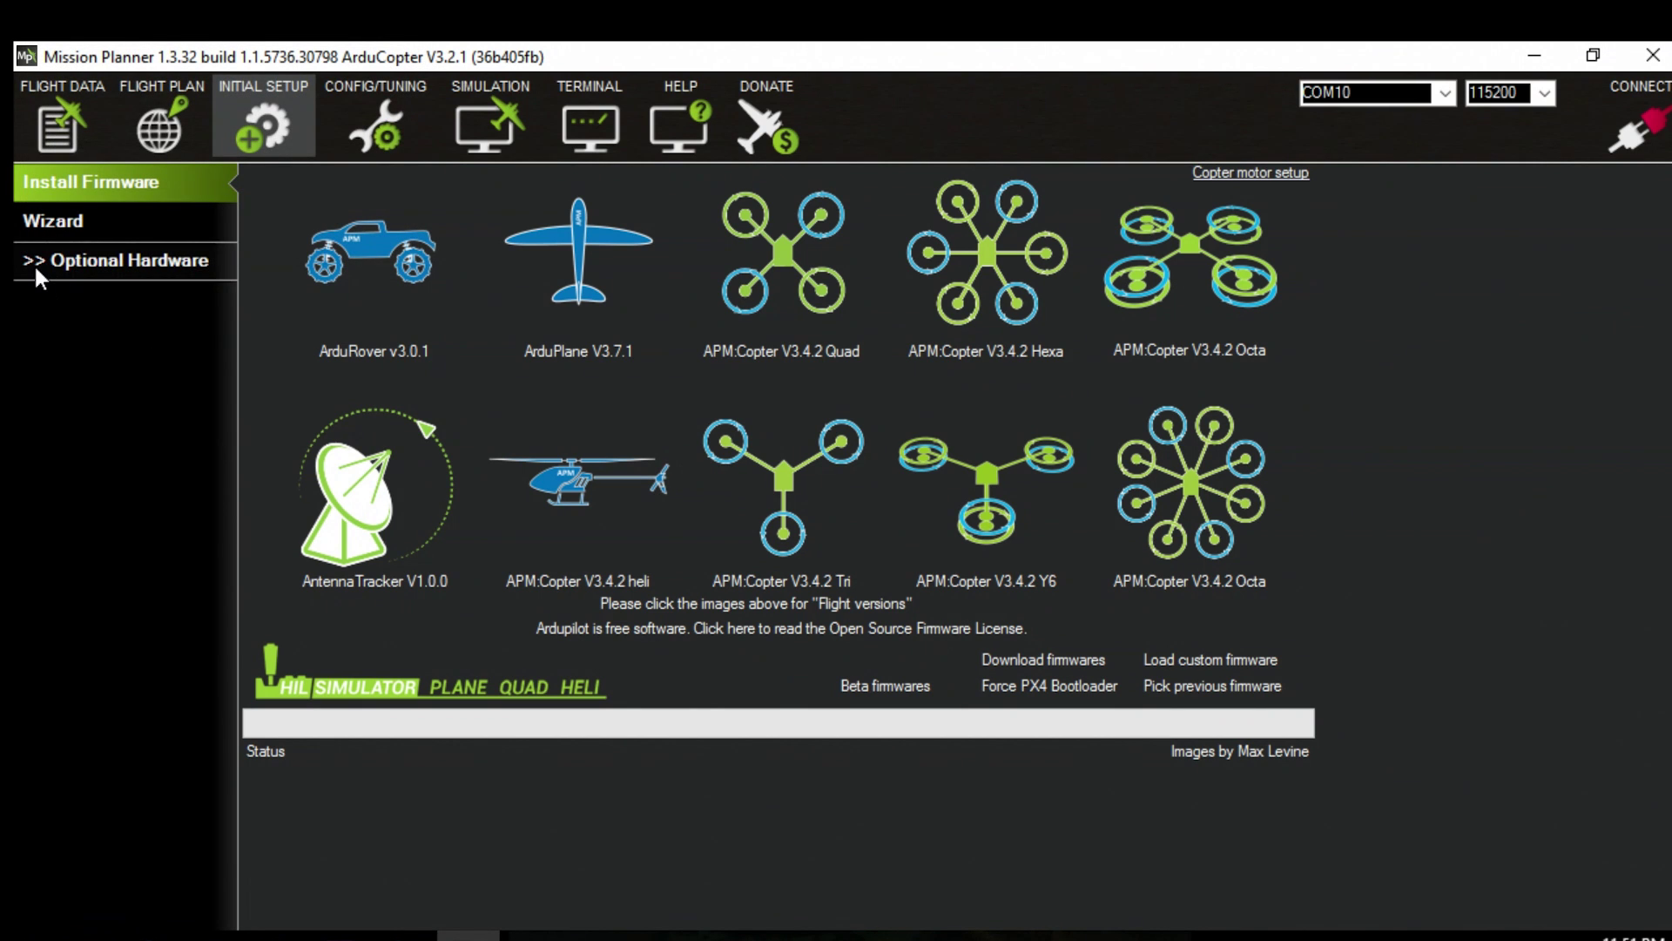
Step: Switch to CONFIG/TUNING on the V3.1.2 board and close the New Firmware upgrade prompt
left_click(28, 258)
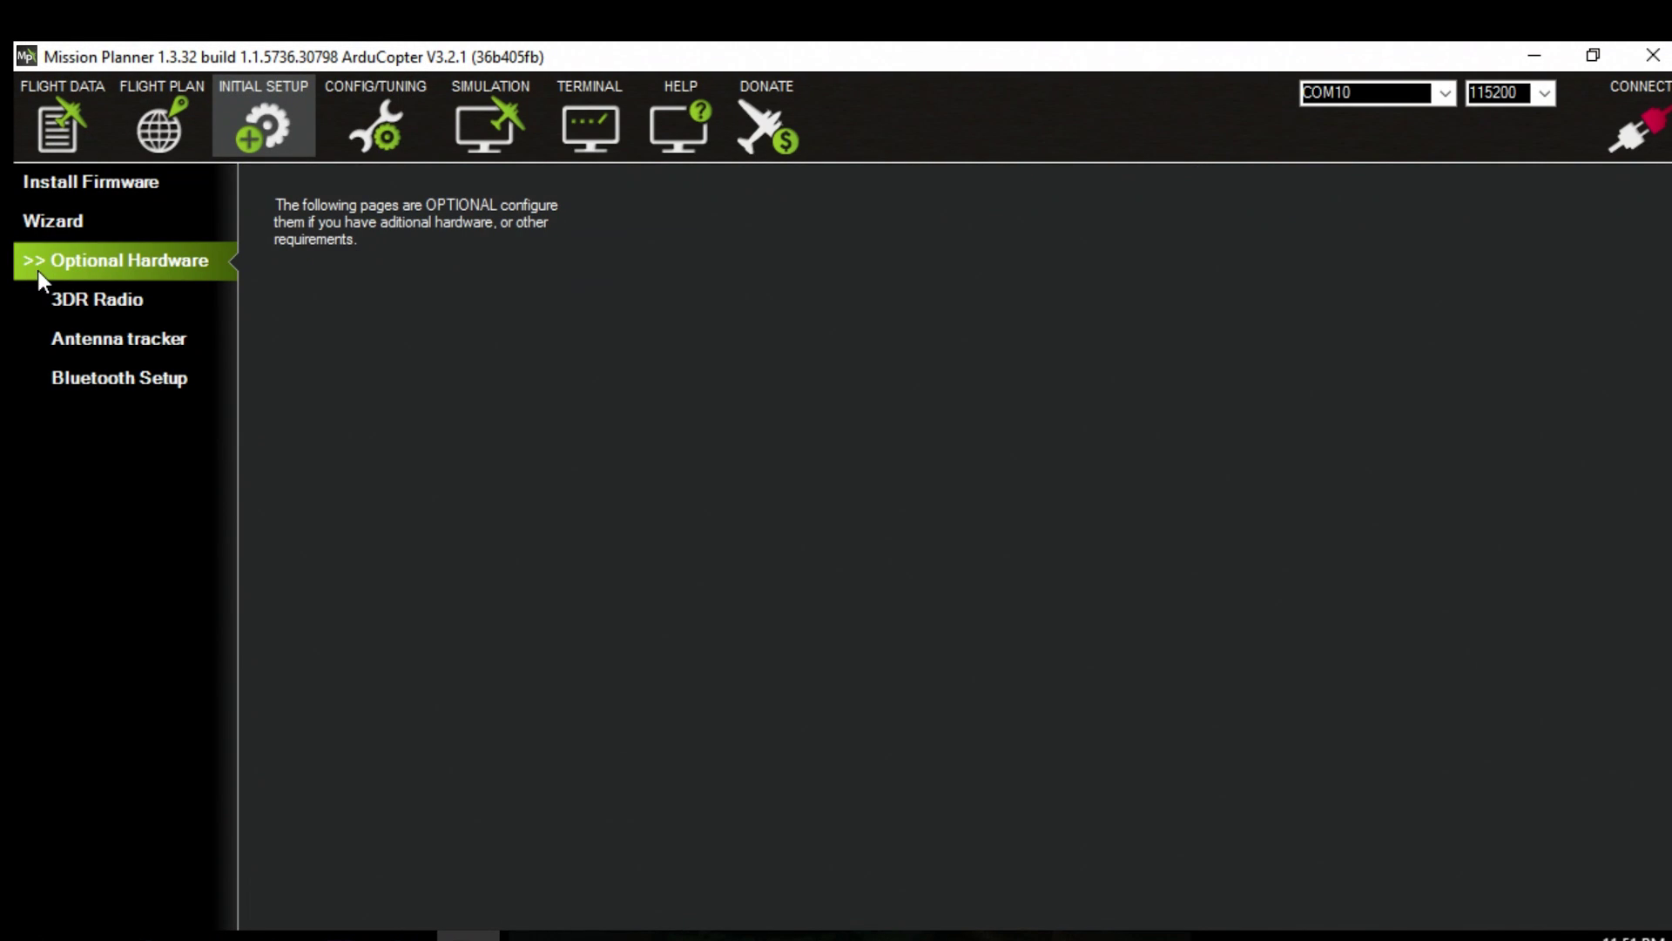
left_click(38, 270)
left_click(359, 127)
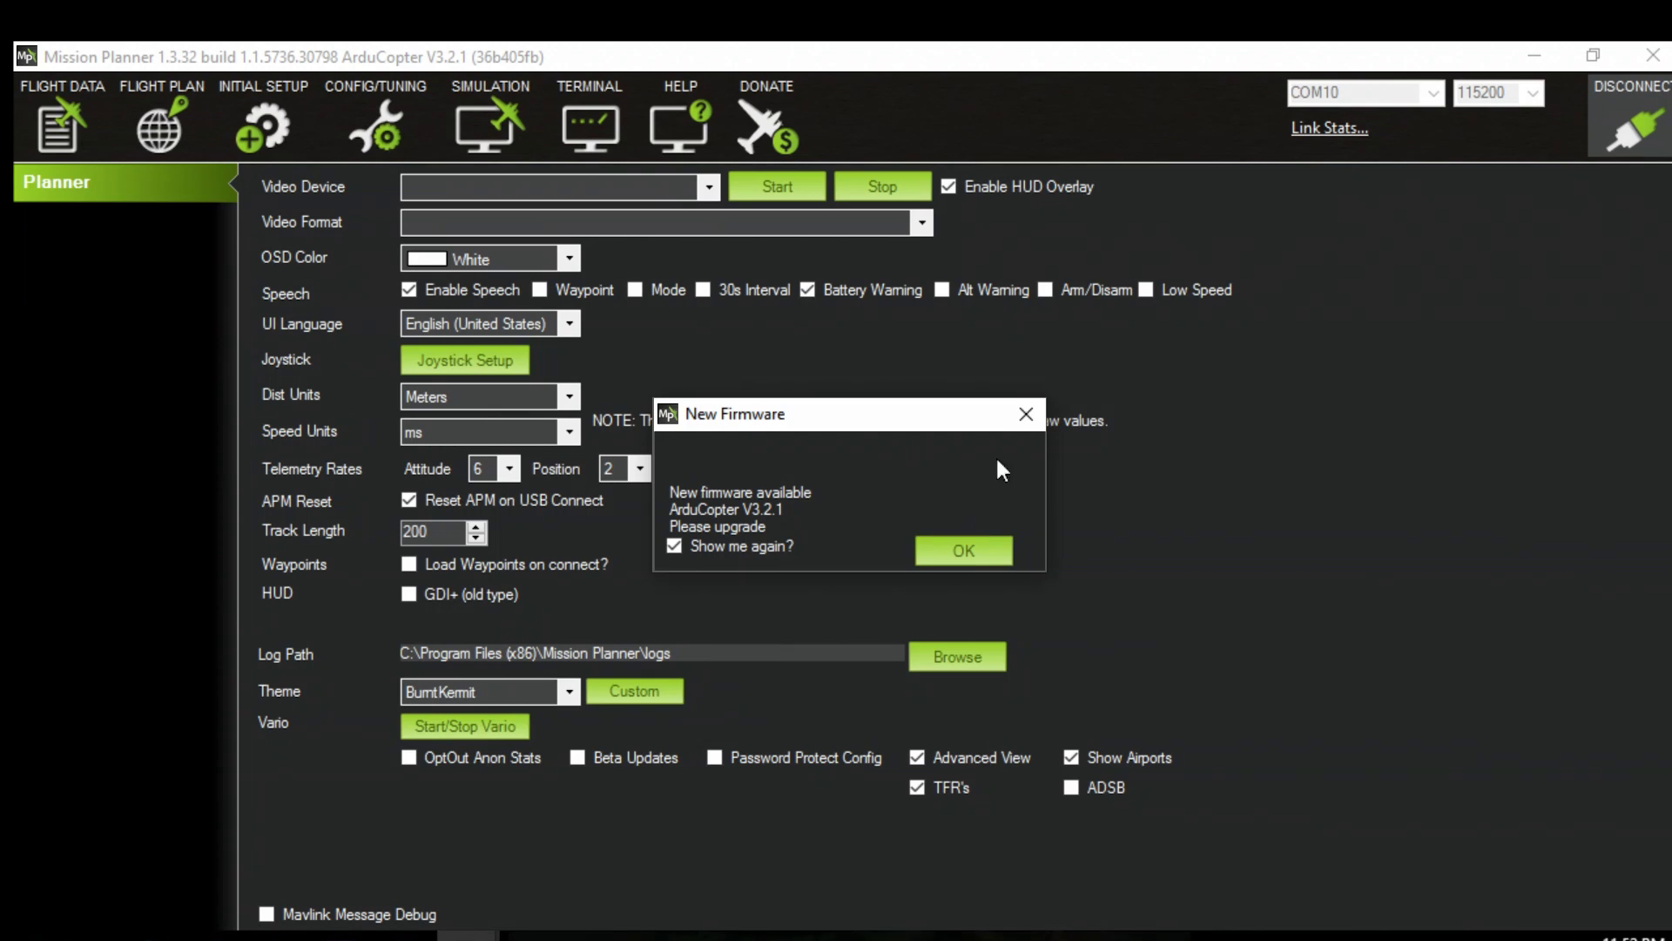
left_click(1026, 416)
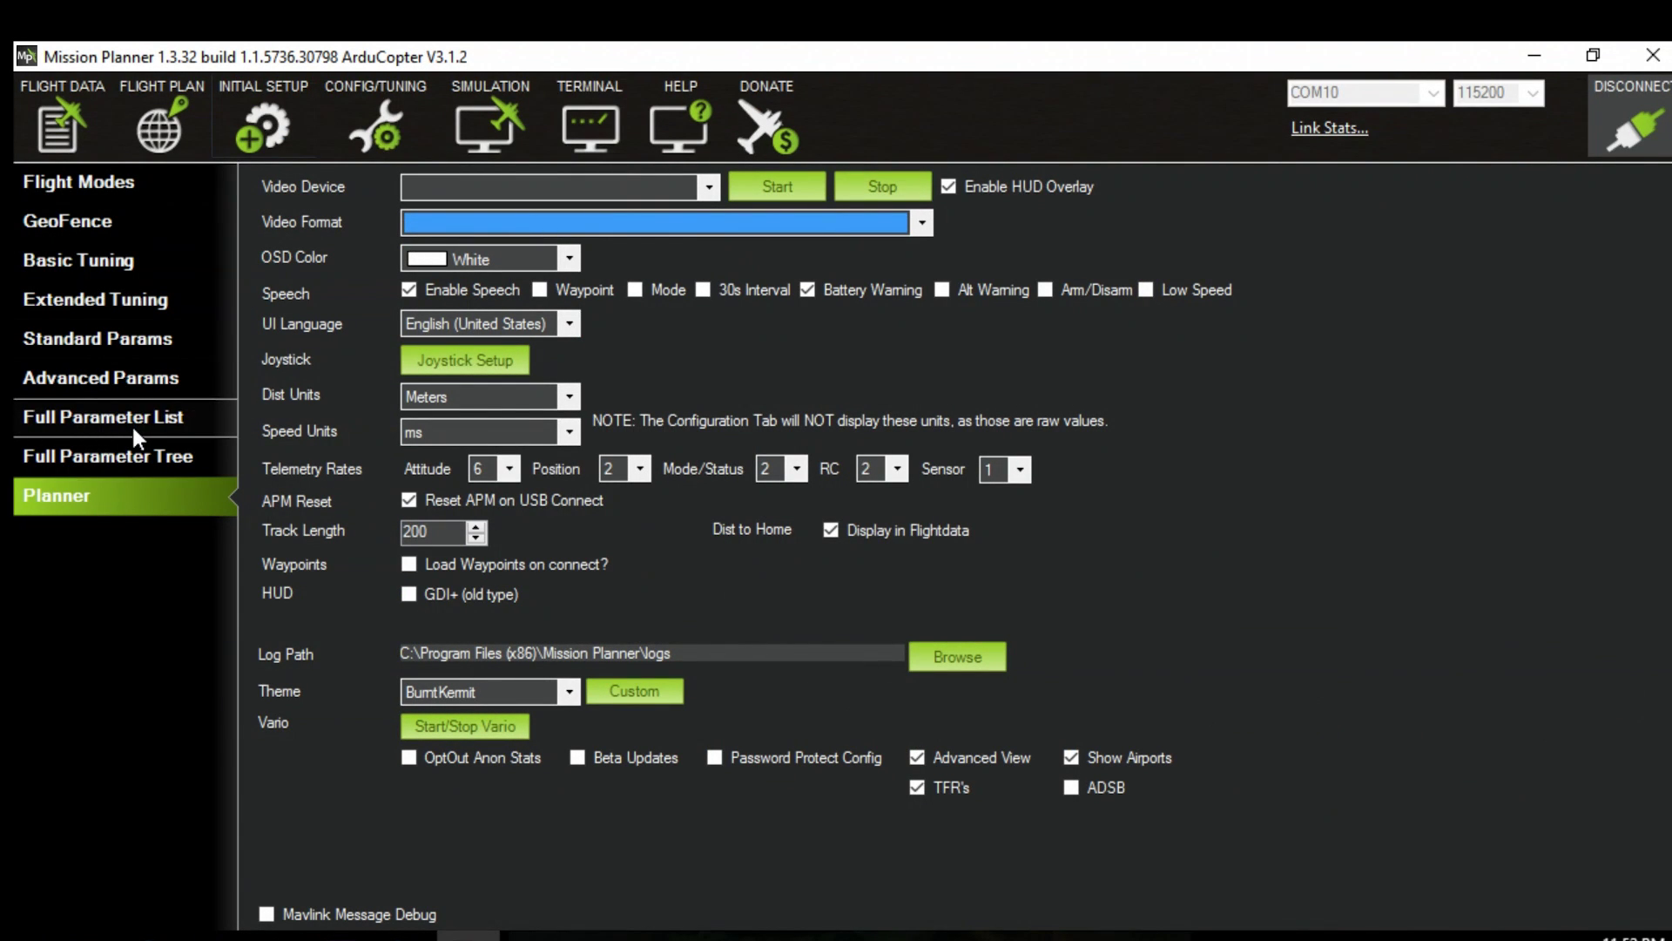
Step: Load 'cx20 default 2014.param' into the Full Parameter Tree
left_click(137, 462)
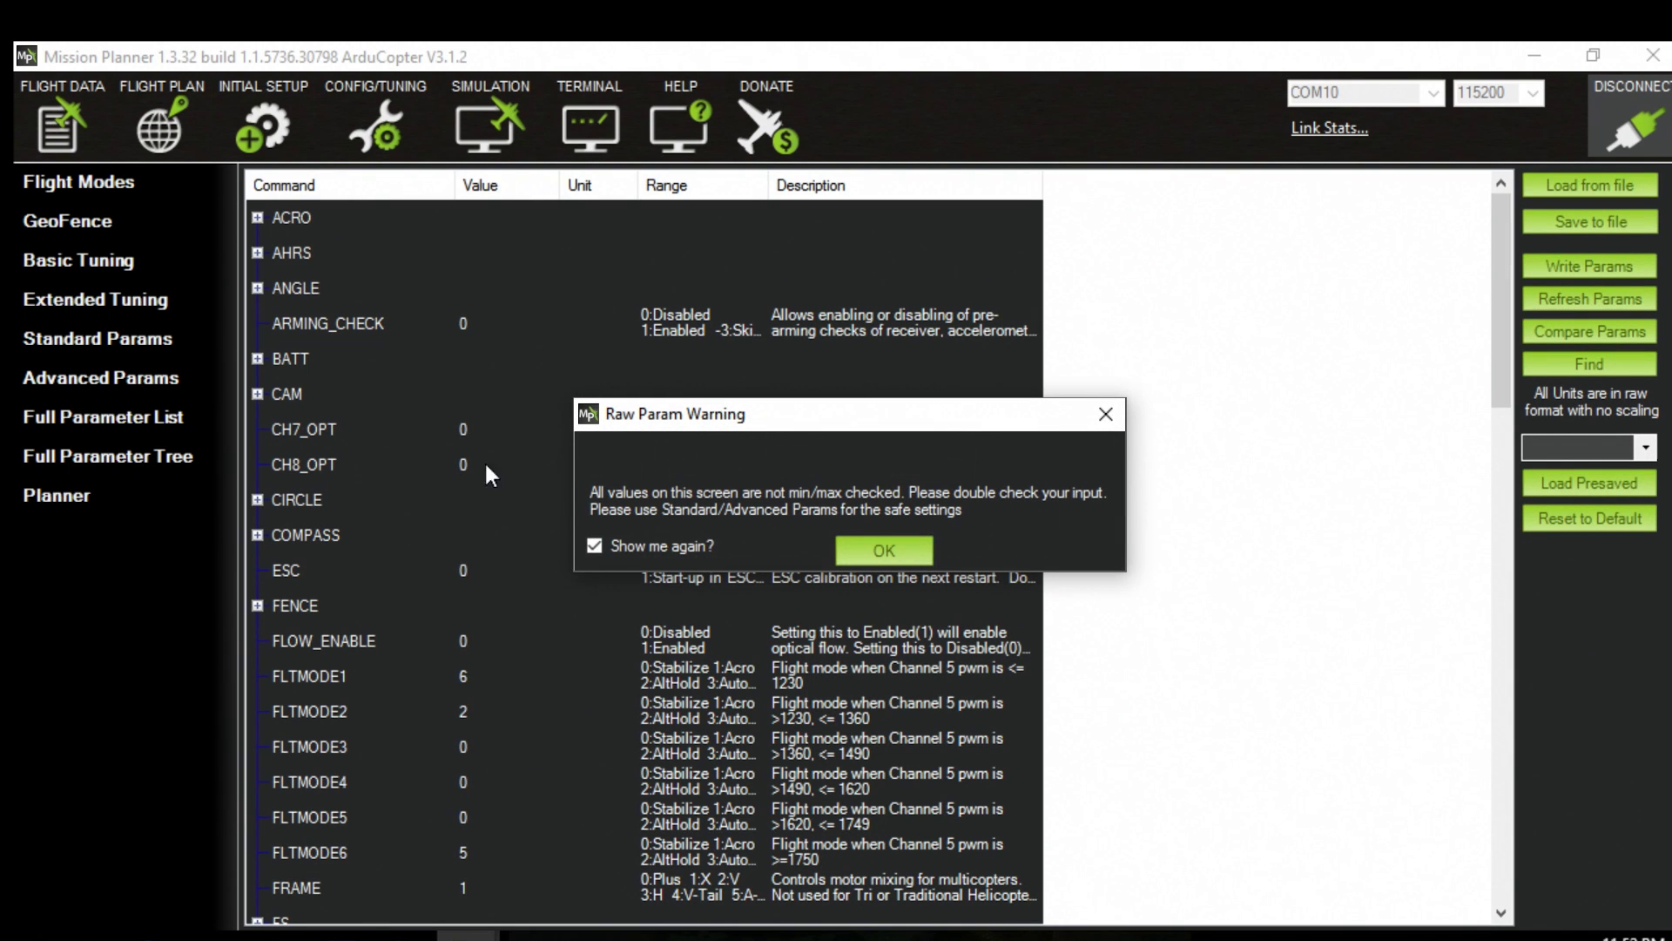
left_click(871, 547)
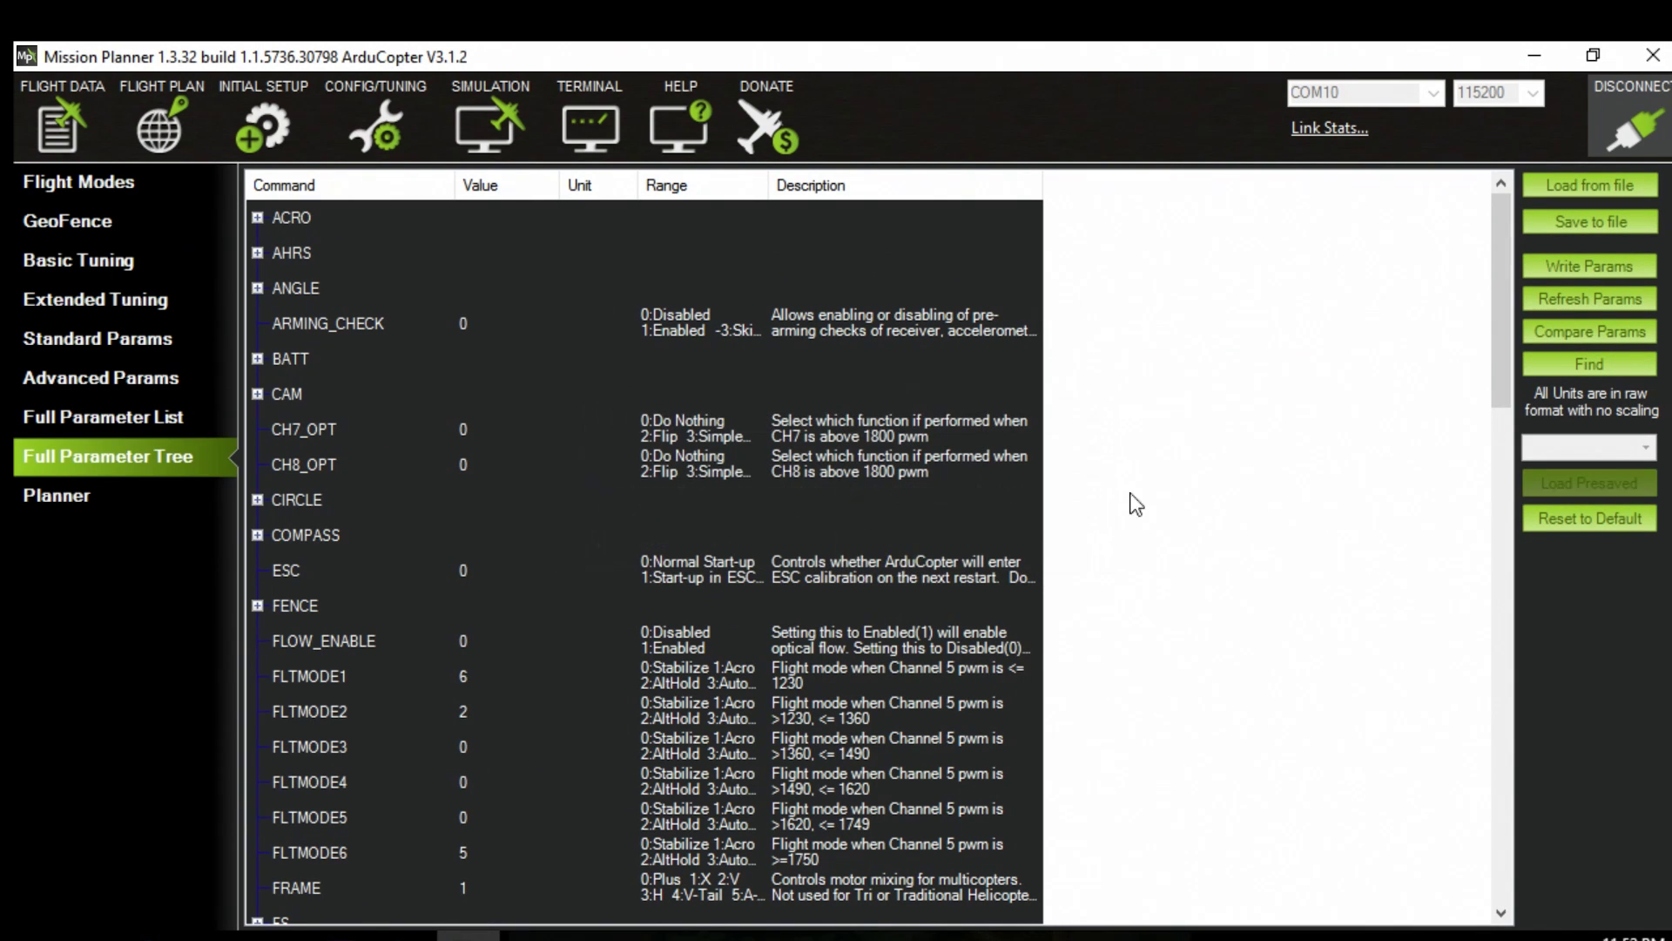
left_click(1596, 189)
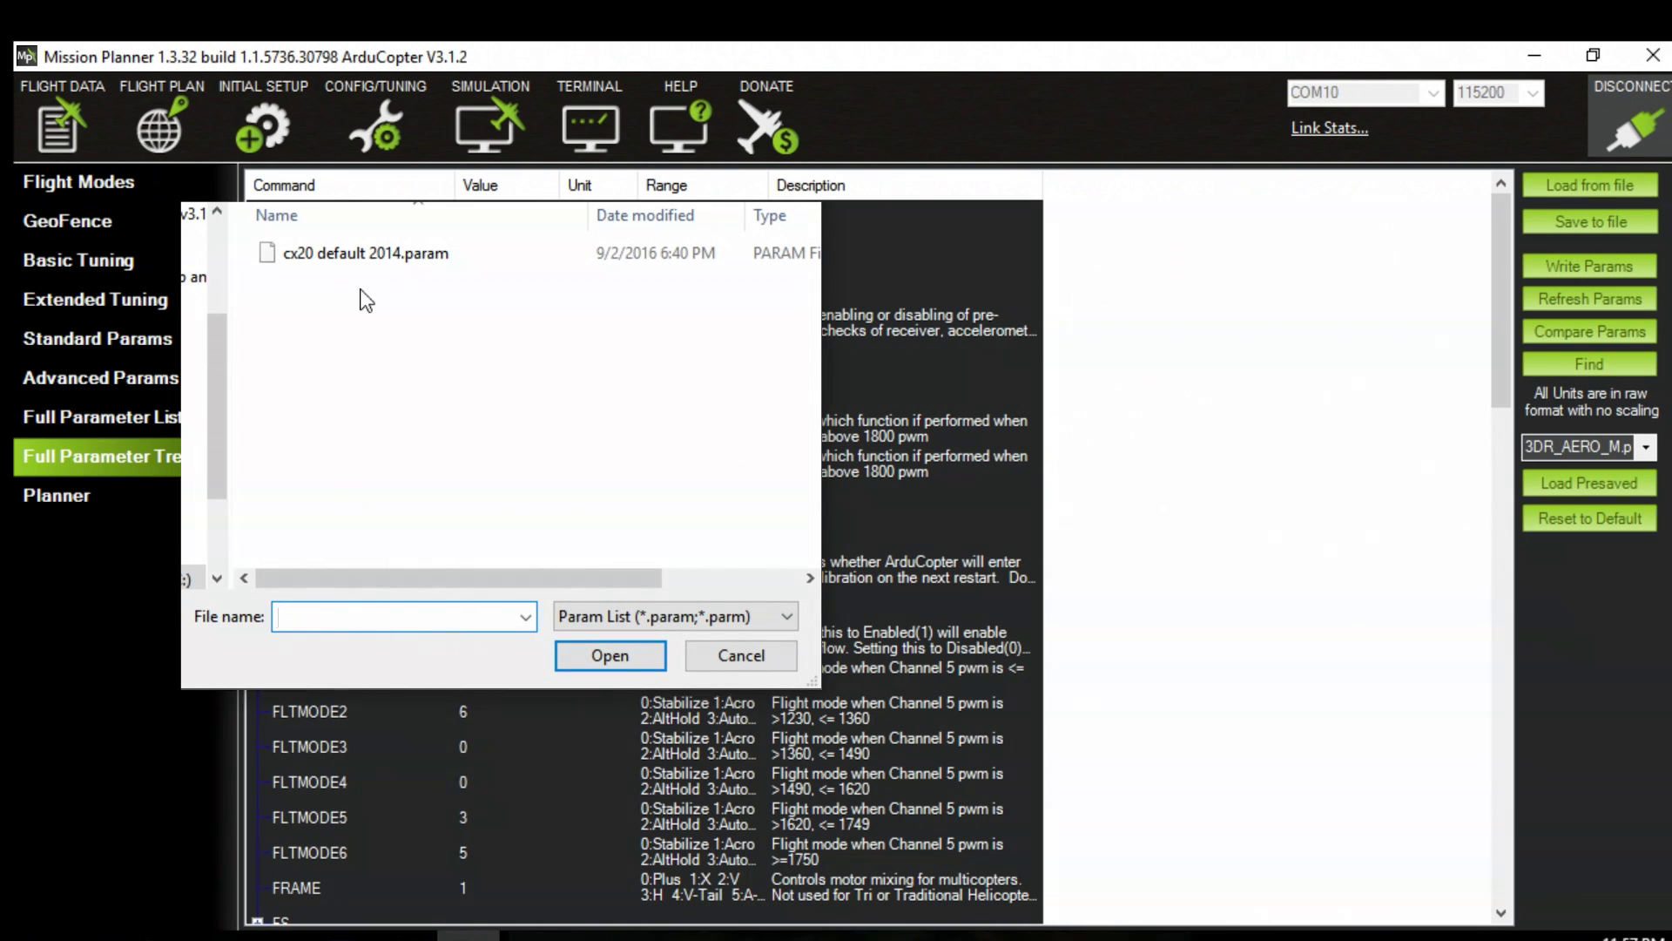
left_click(321, 264)
double_click(318, 254)
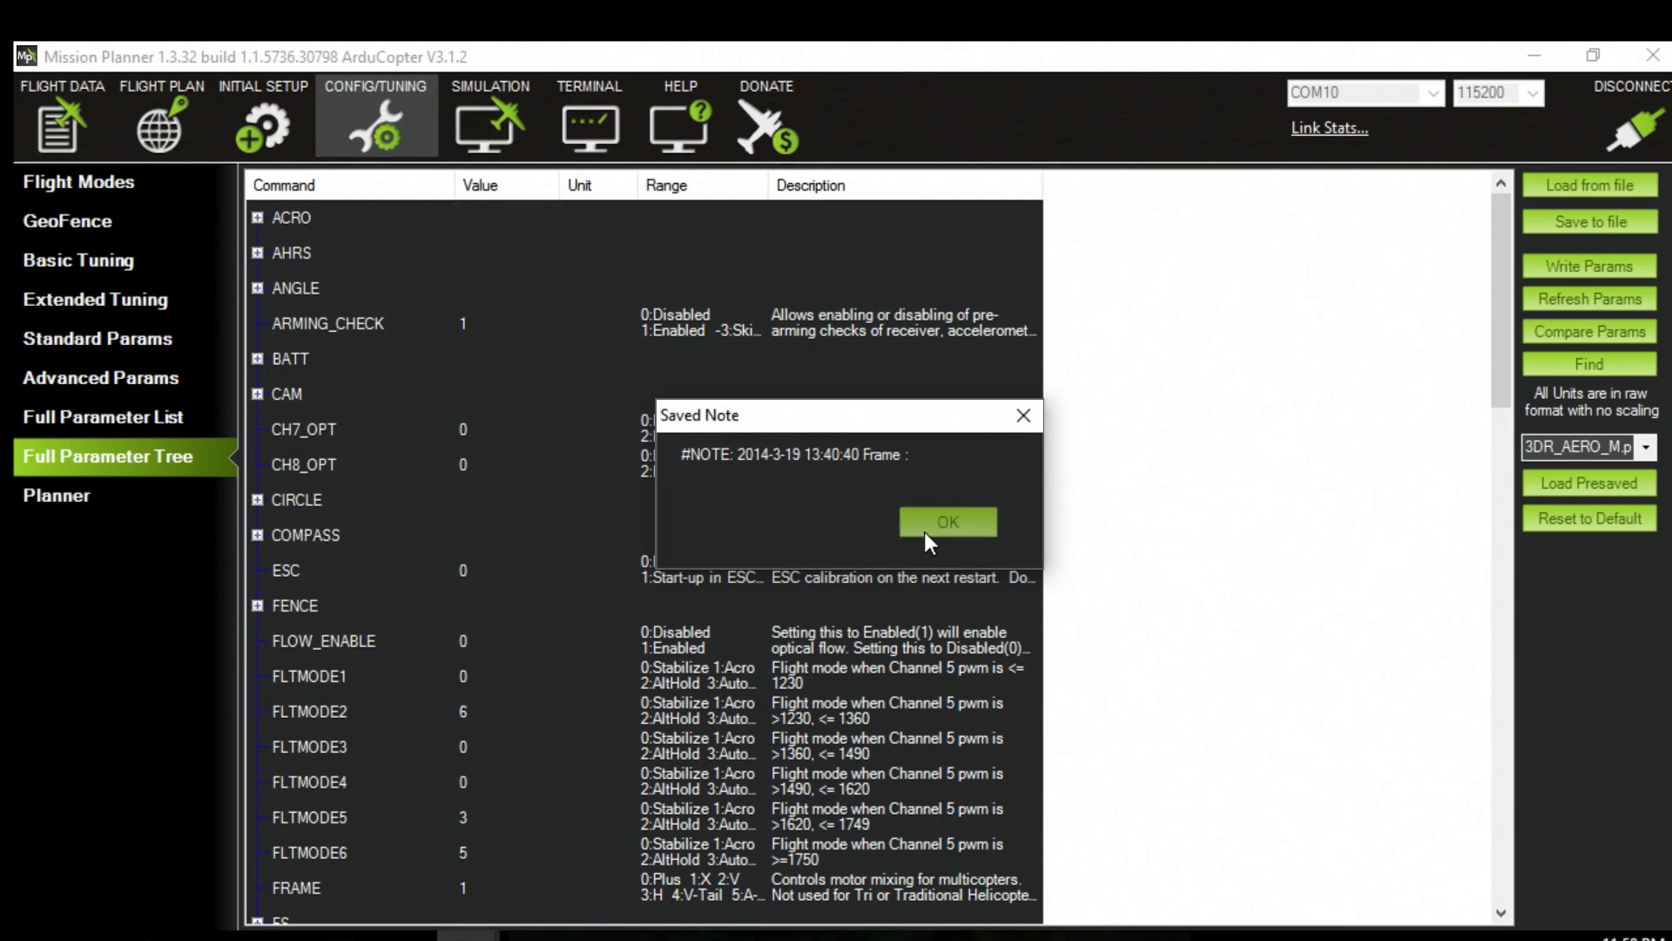
left_click(925, 528)
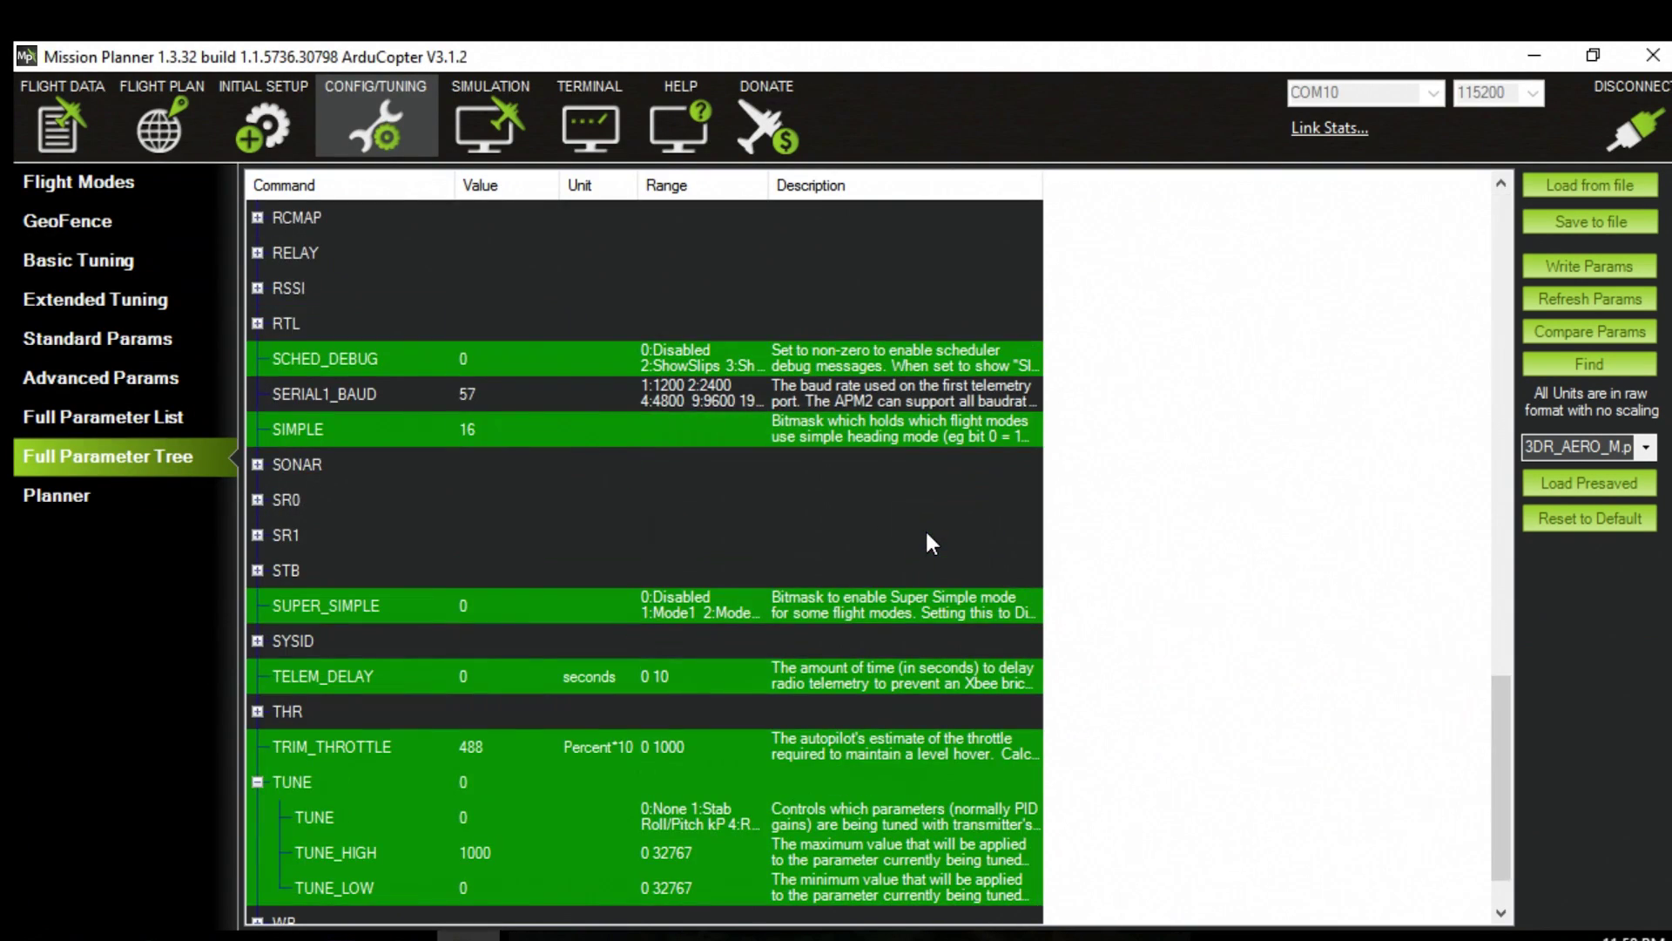
Step: Write the loaded parameters to the board and refresh them from it
left_click(1574, 264)
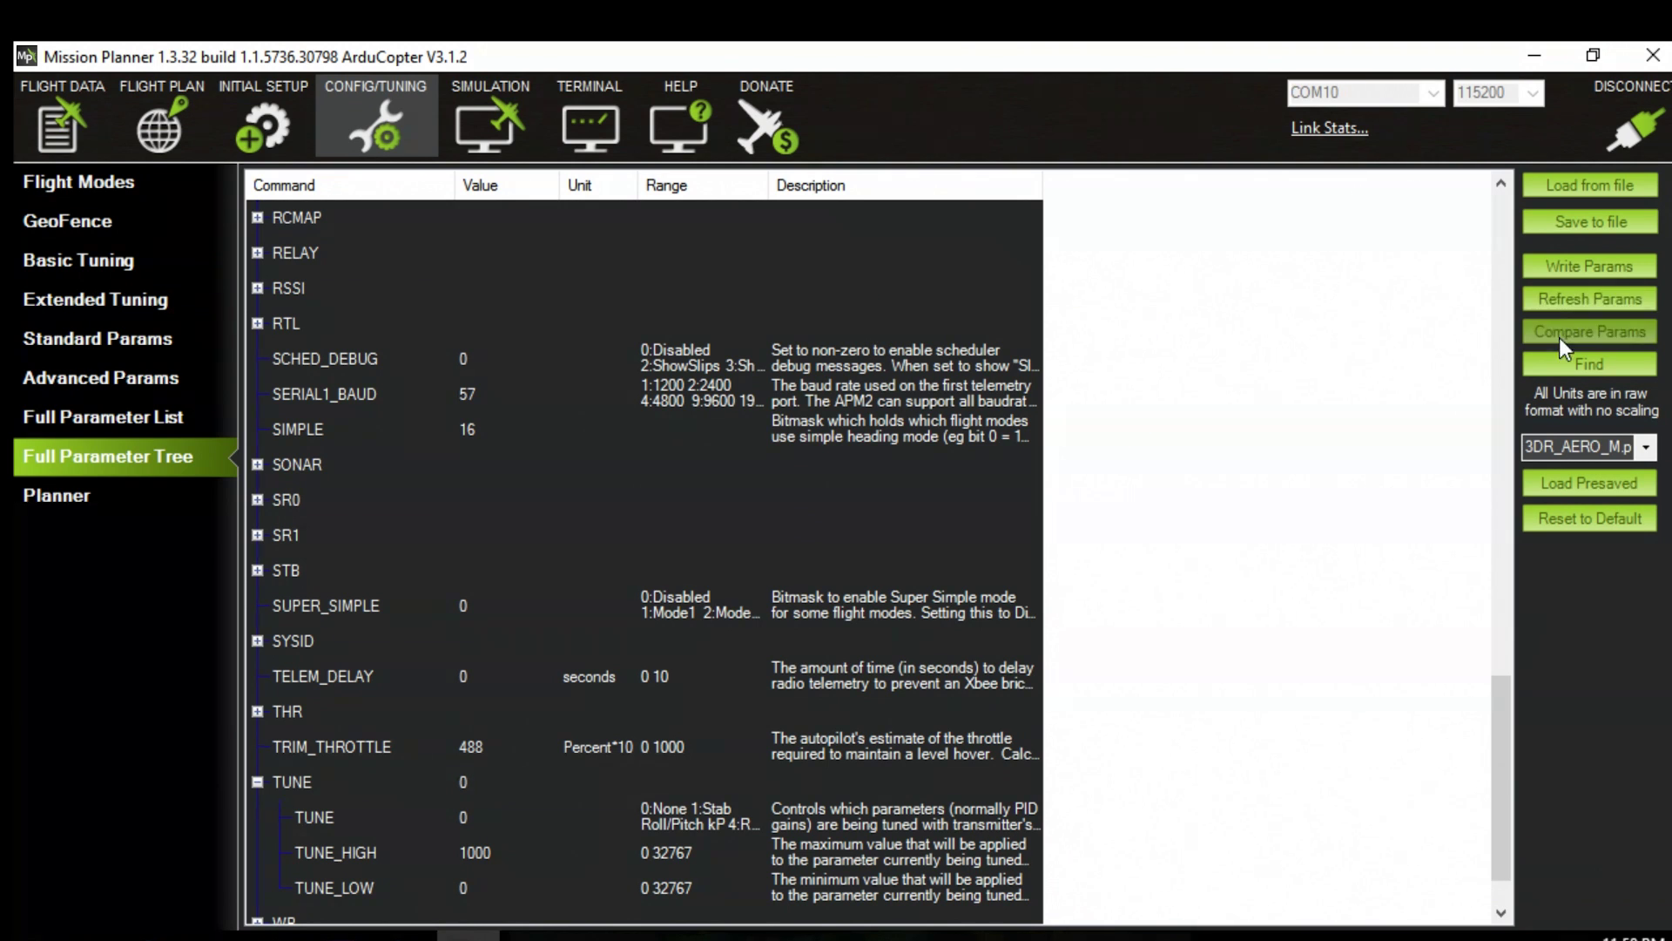
left_click(1551, 297)
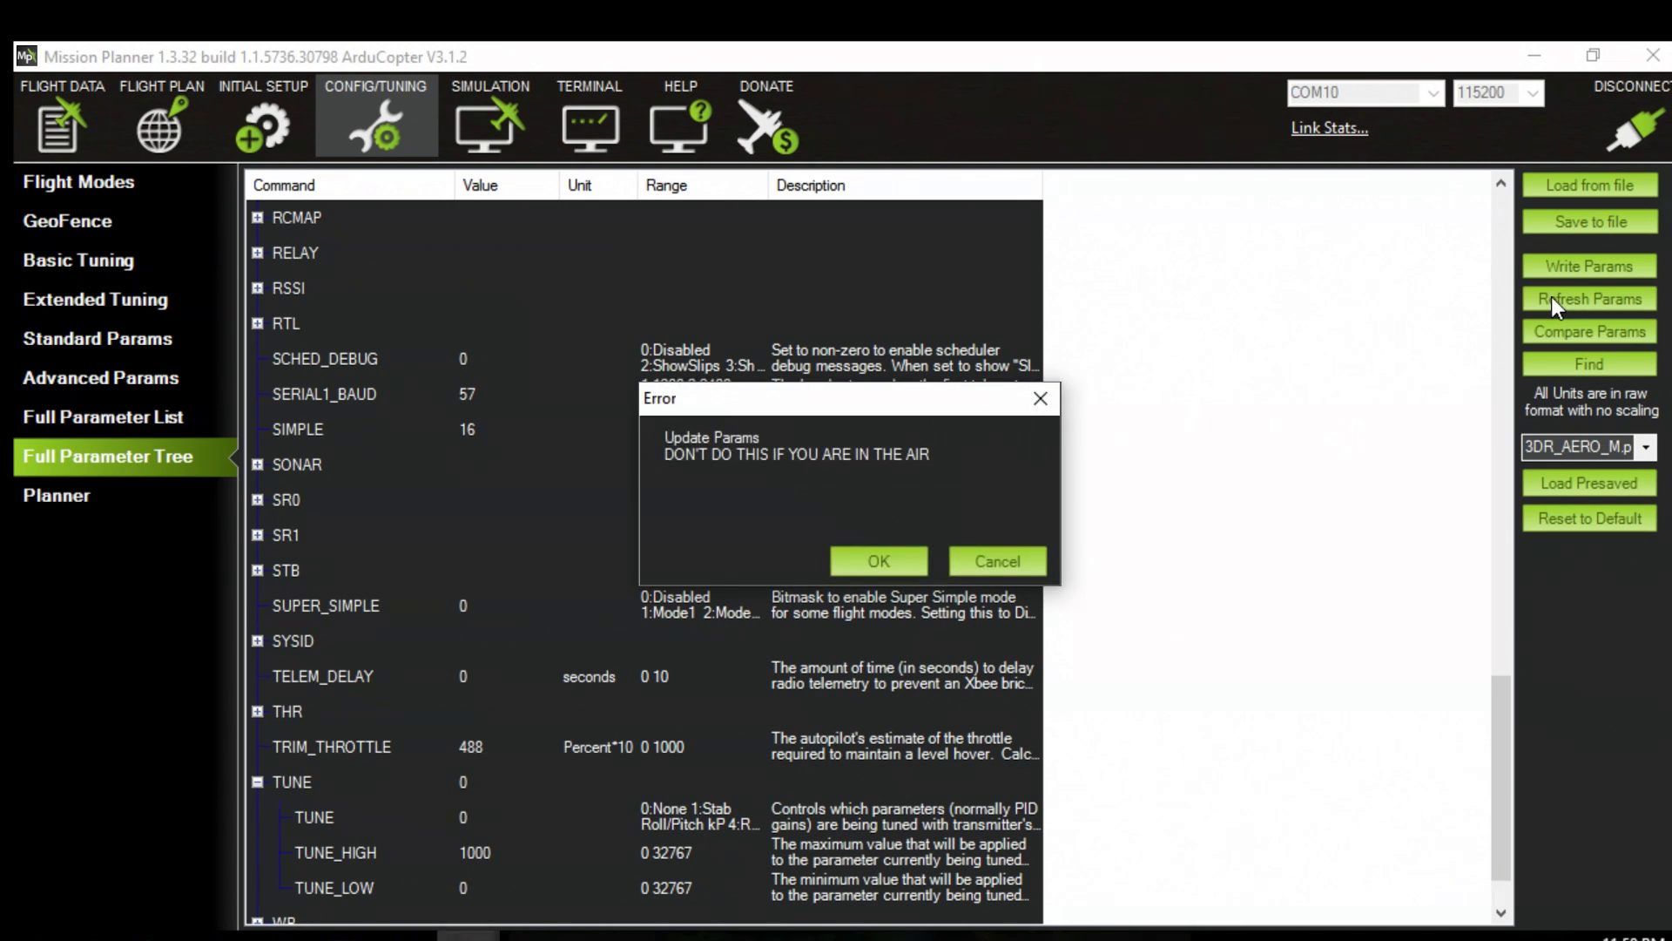
left_click(875, 556)
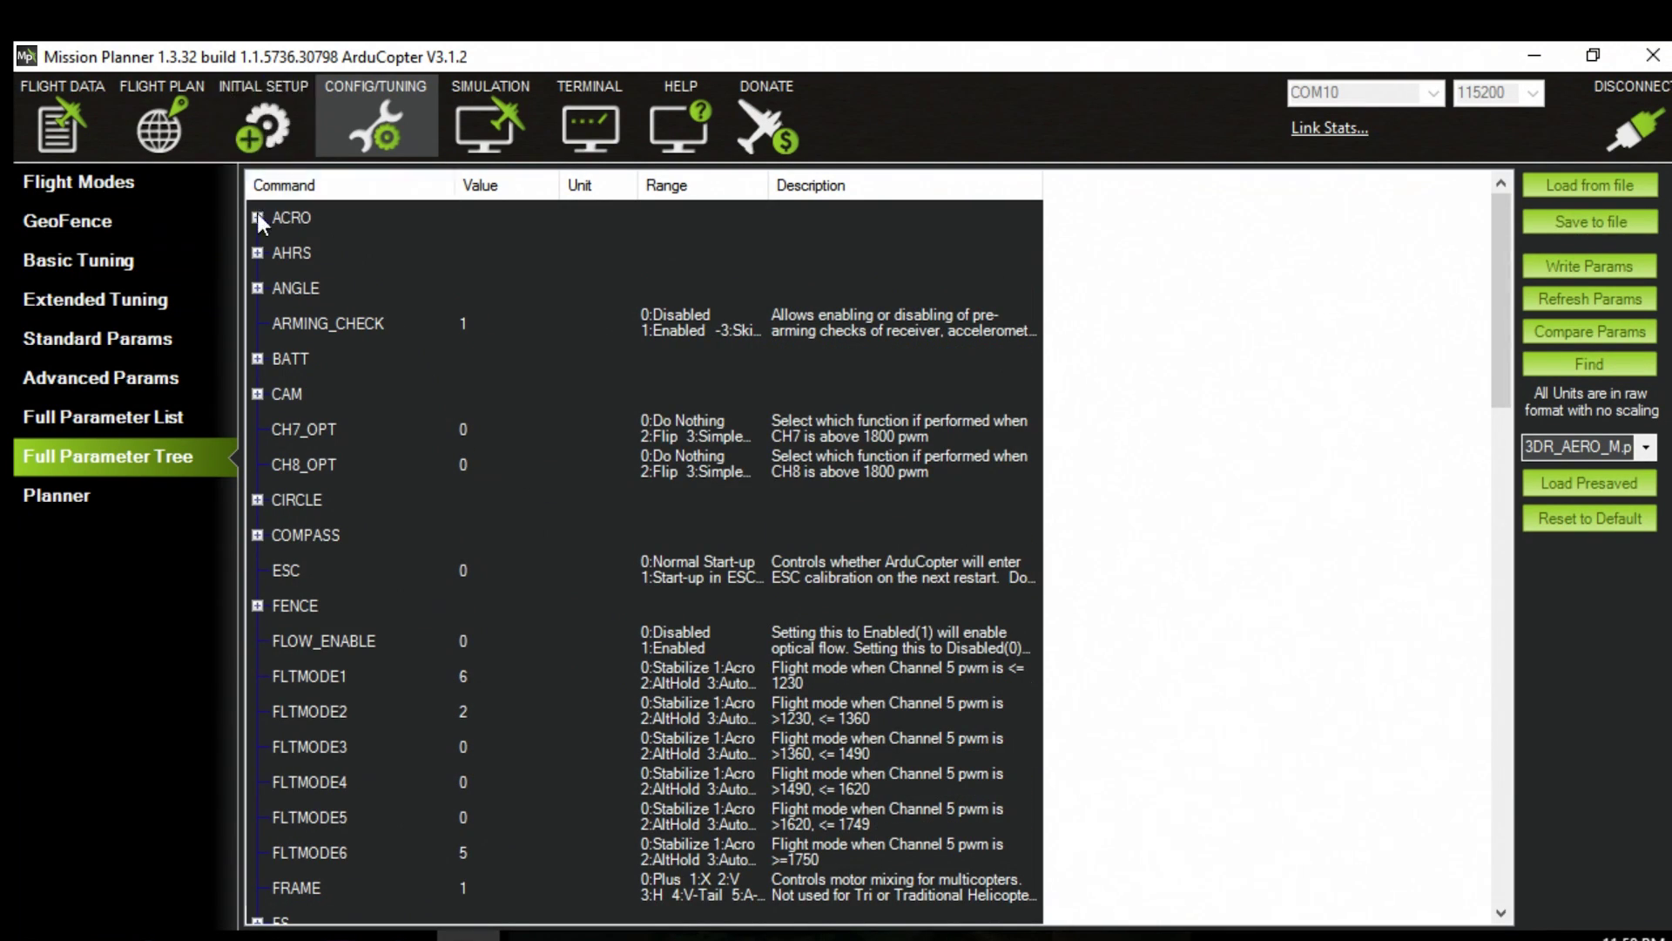
Step: Review Accel Calibration, Compass and Radio Calibration, then check Flight Modes: RTL, AltHold, Stabilize, Loiter
left_click(258, 121)
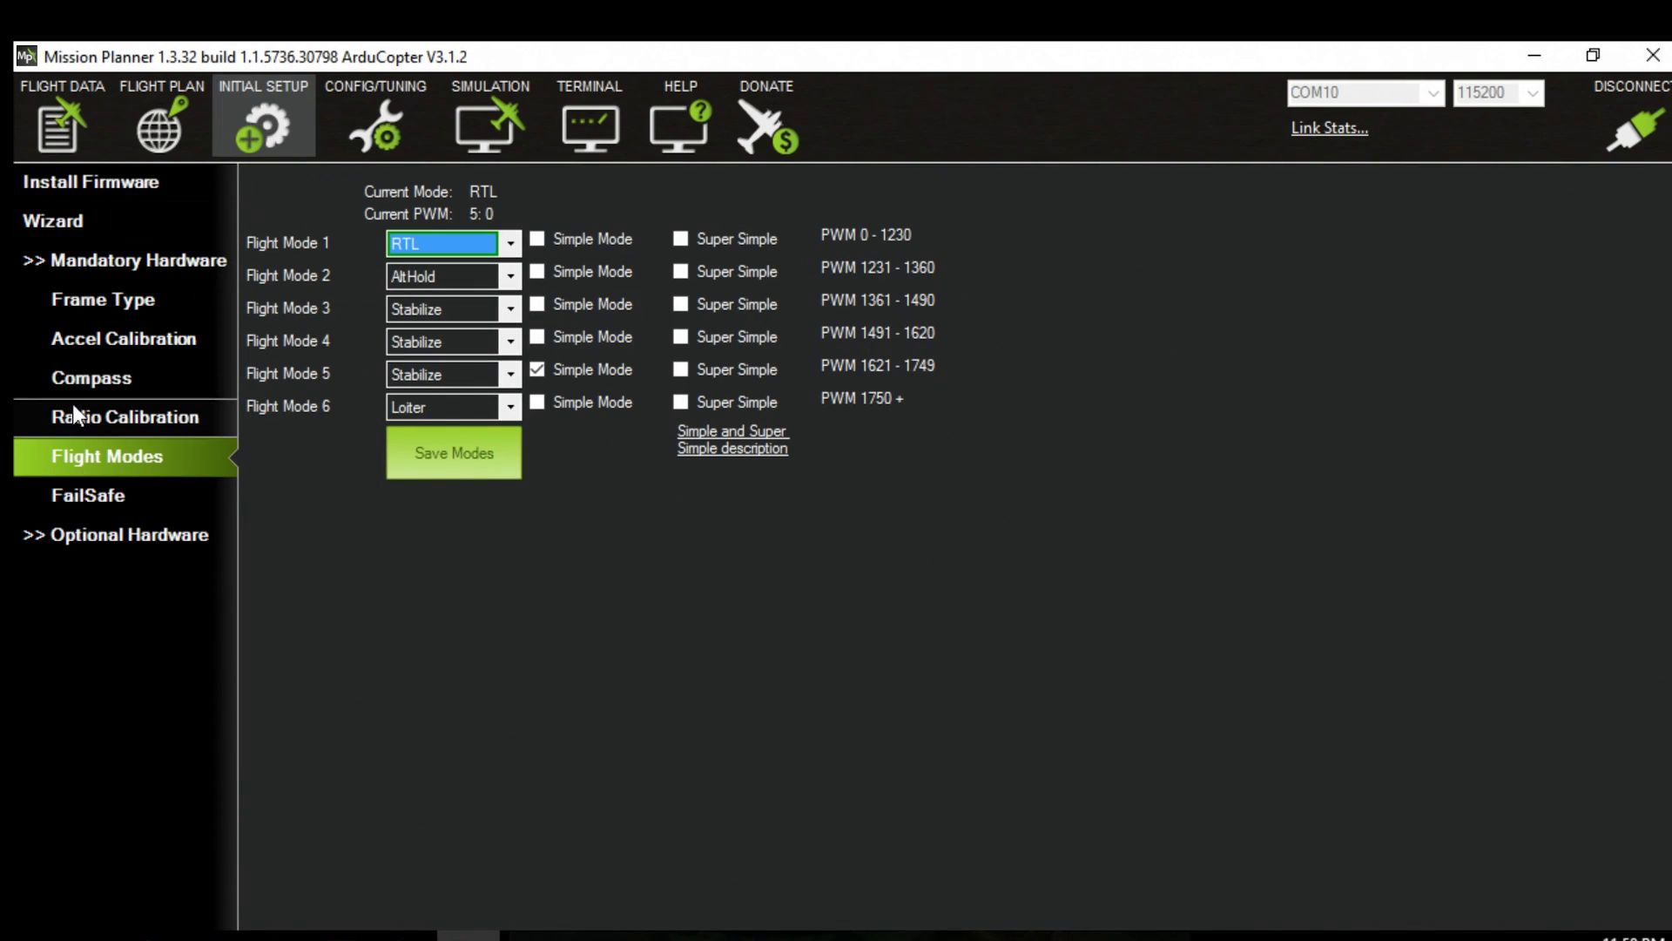
left_click(116, 337)
left_click(109, 378)
left_click(123, 419)
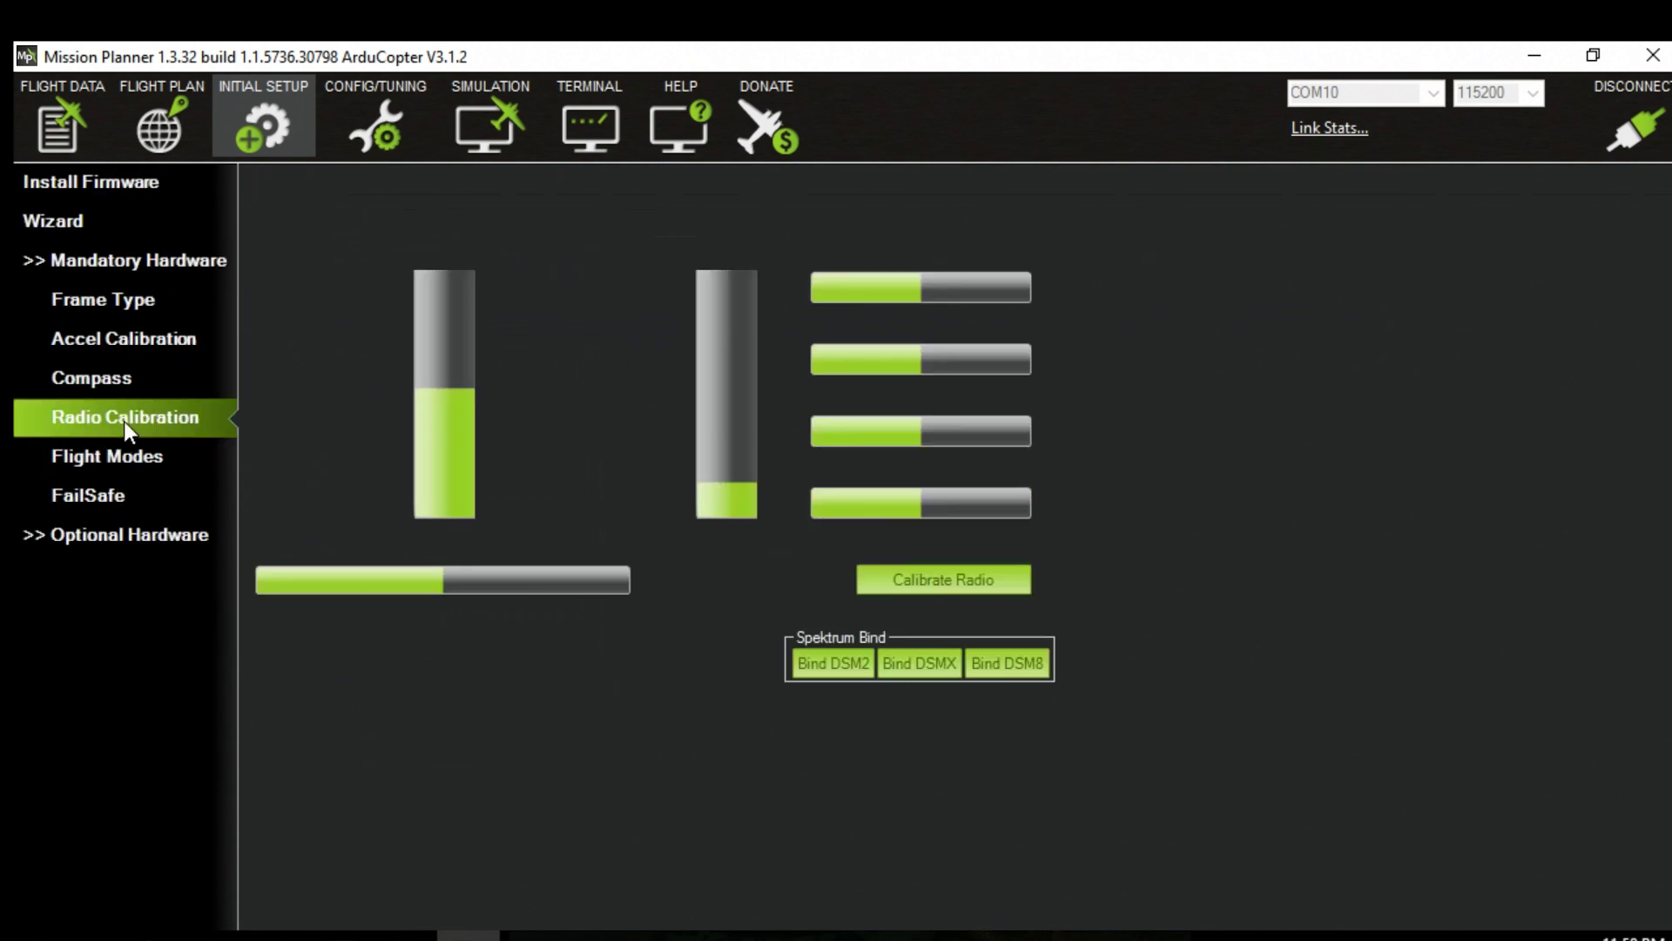
left_click(120, 458)
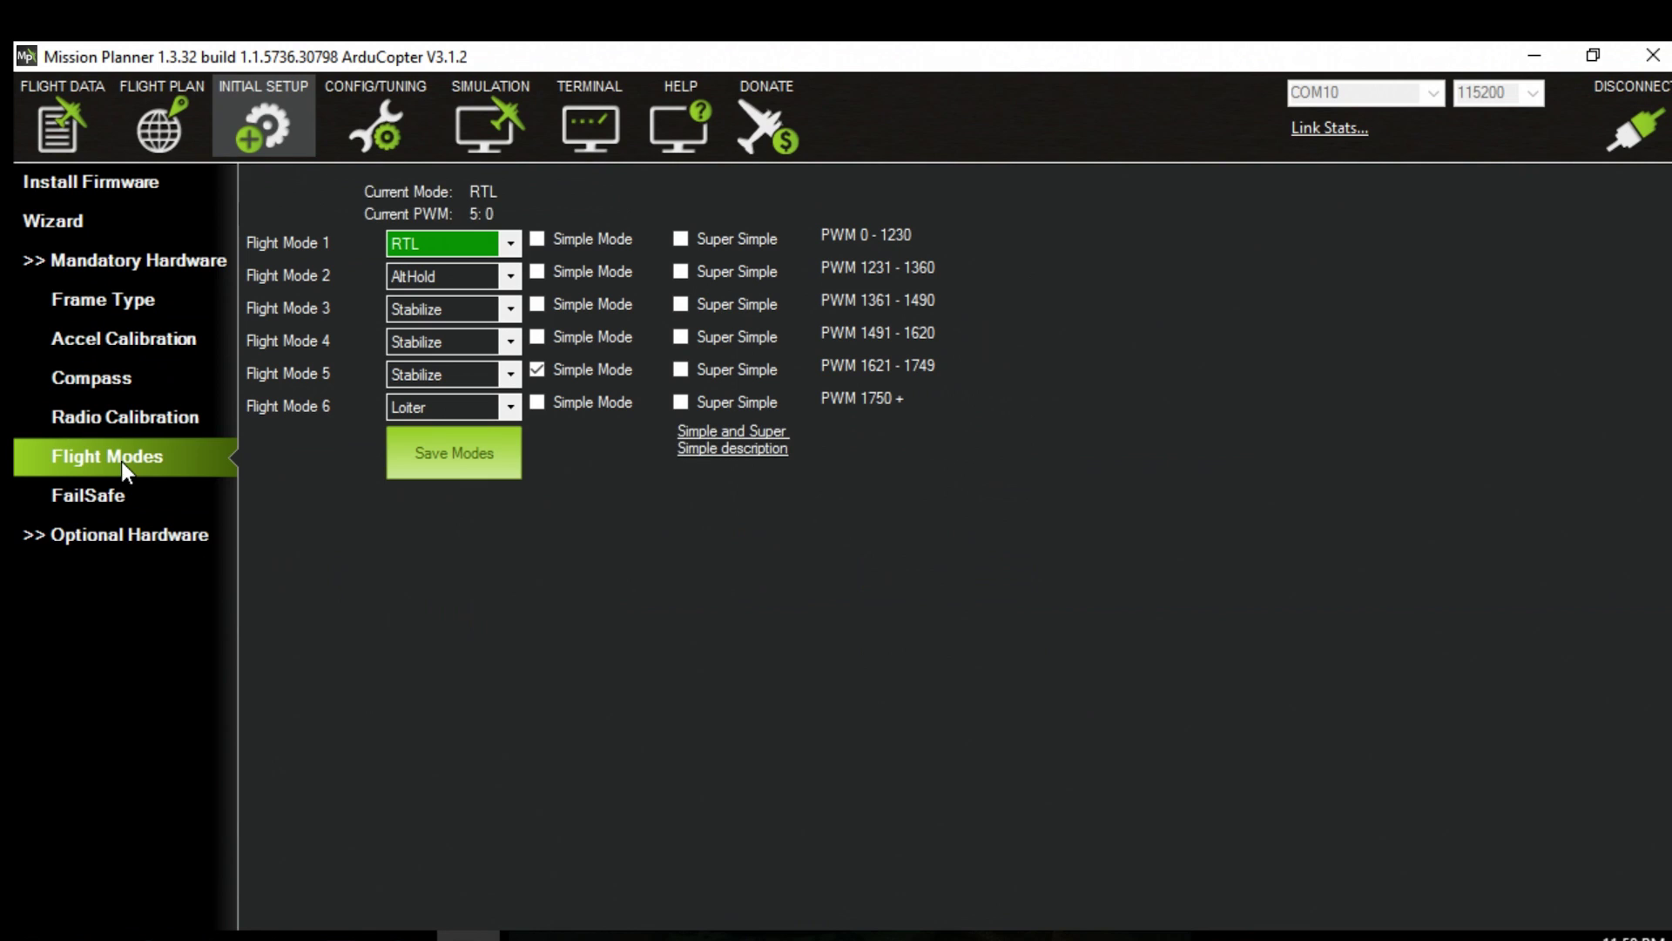